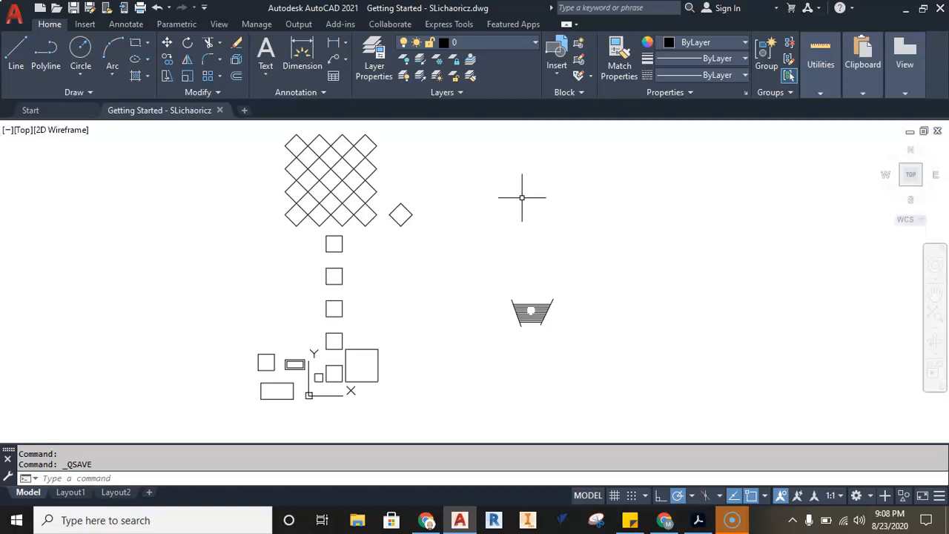
pyautogui.click(525, 202)
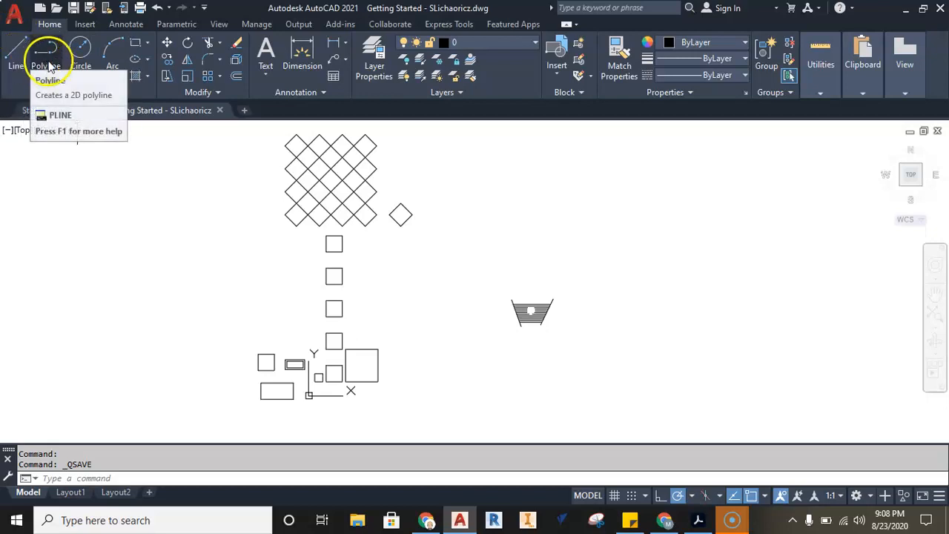
pyautogui.click(148, 46)
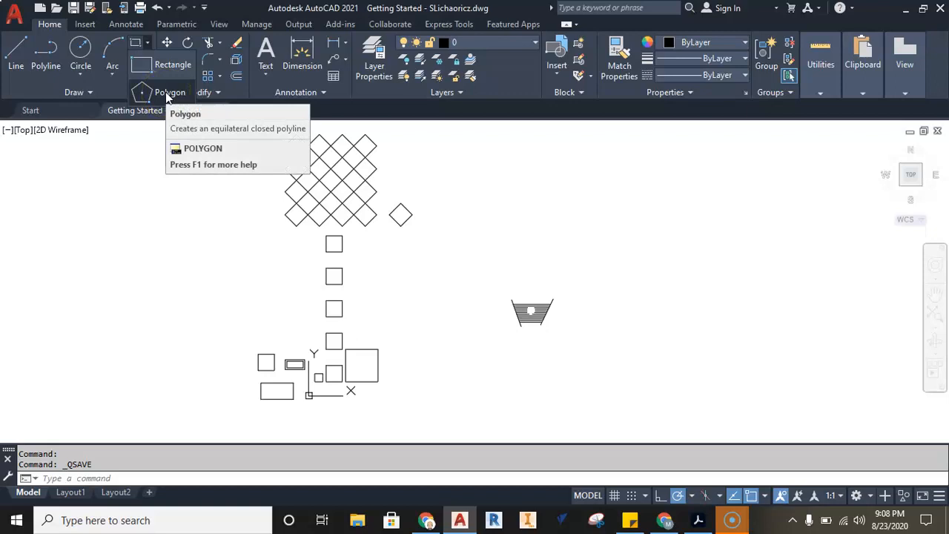
# Draw a center-radius circle with radius 2 in the open space beside the column of squares.
pyautogui.click(78, 69)
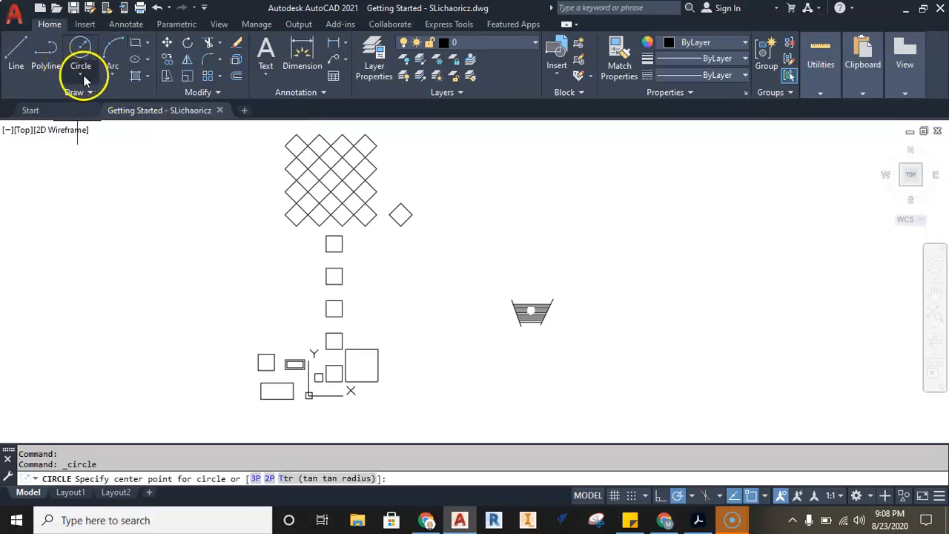
pyautogui.click(83, 75)
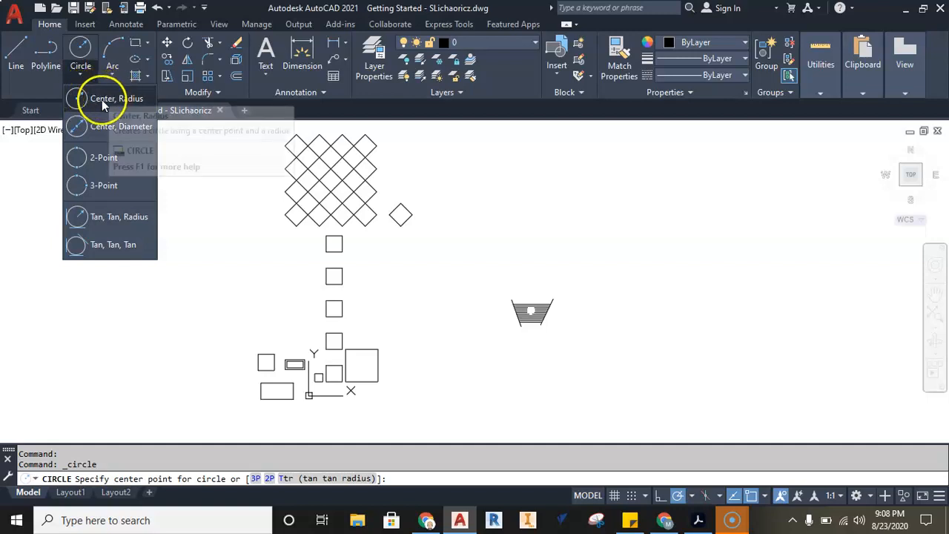
pyautogui.click(93, 100)
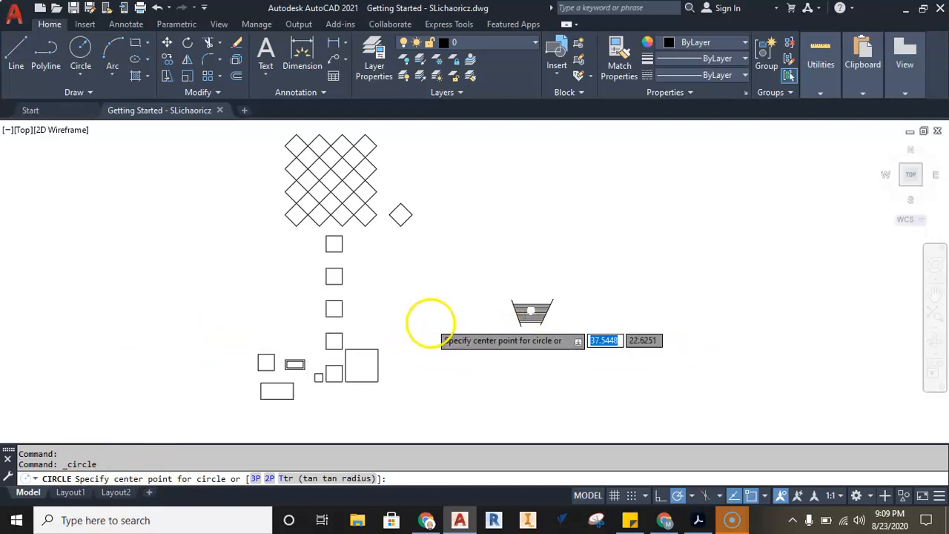
pyautogui.scroll(4, 424, 315)
pyautogui.scroll(1, 398, 319)
pyautogui.moveTo(397, 318); pyautogui.dragTo(495, 237, button='middle')
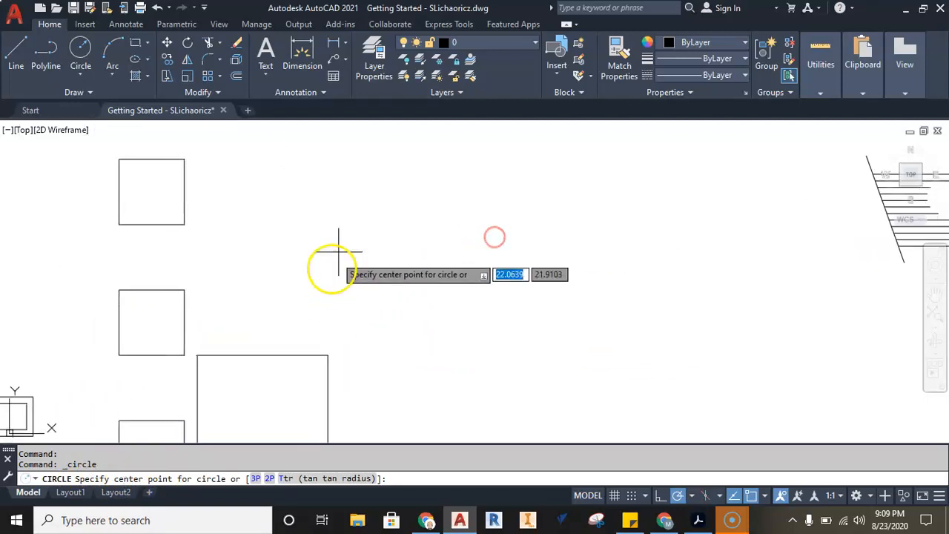
pyautogui.click(378, 194)
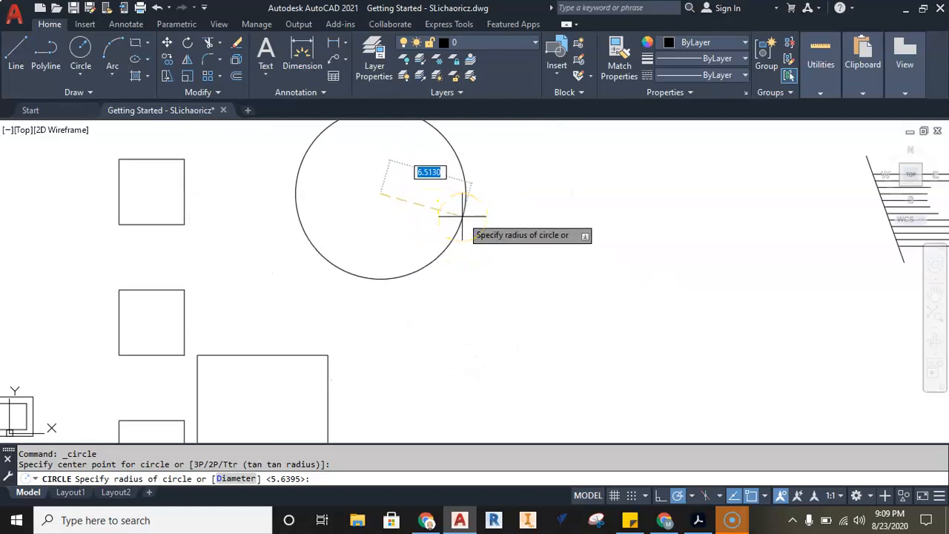
pyautogui.write('2')
pyautogui.press('Return')
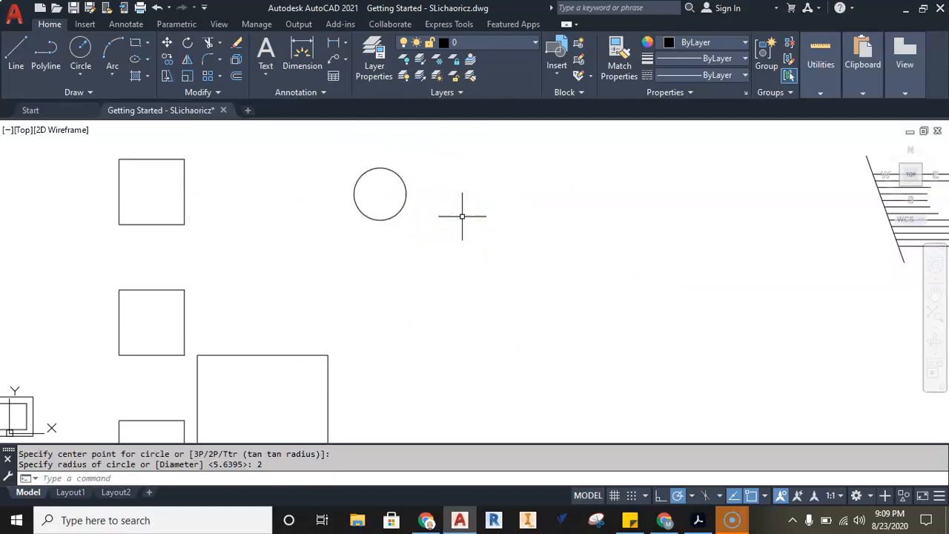
# Draw a center-diameter circle with diameter 4 to the right of the first circle, level with its center.
pyautogui.scroll(4, 404, 199)
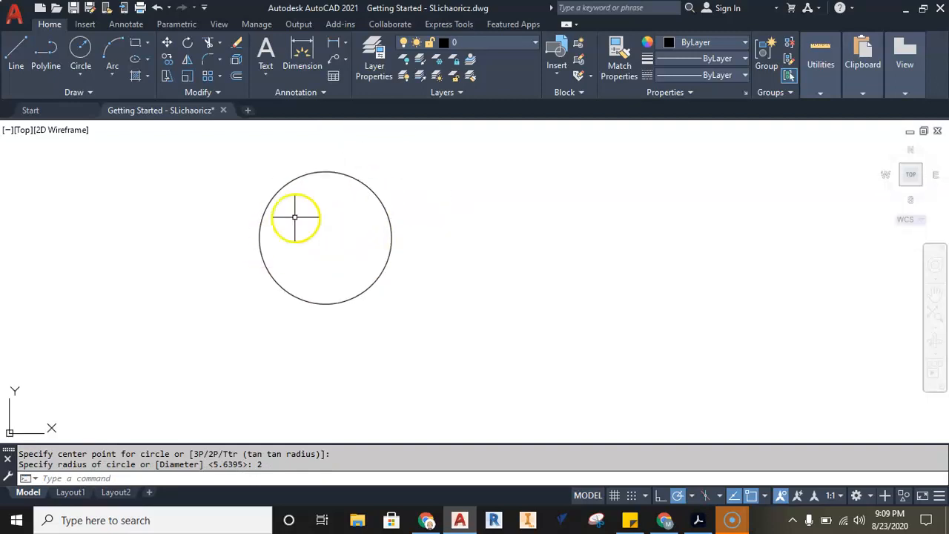
pyautogui.click(78, 71)
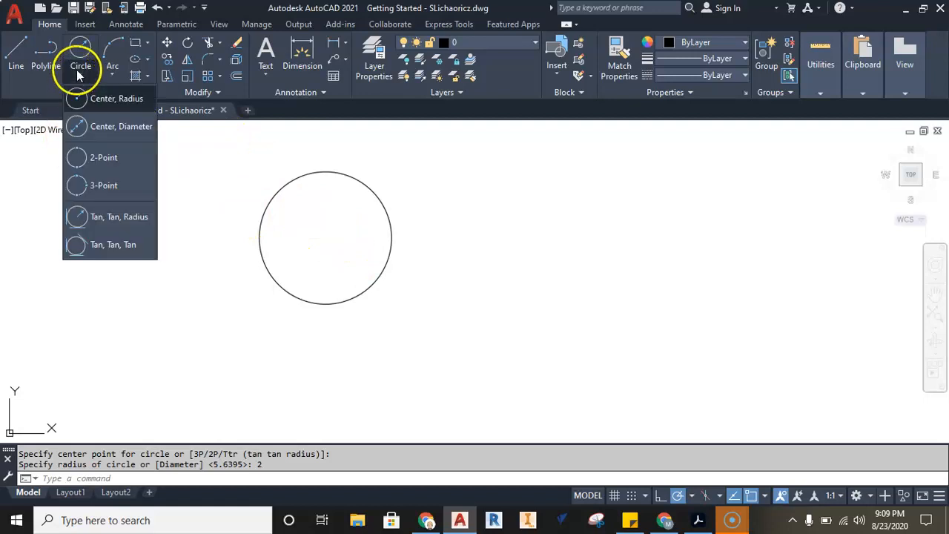
pyautogui.click(114, 128)
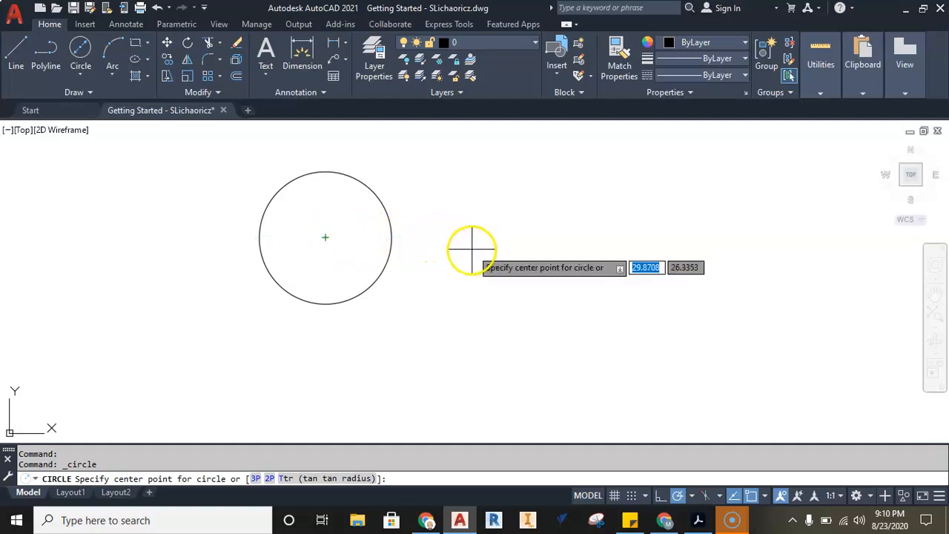
pyautogui.click(572, 237)
pyautogui.write('d')
pyautogui.press('Return')
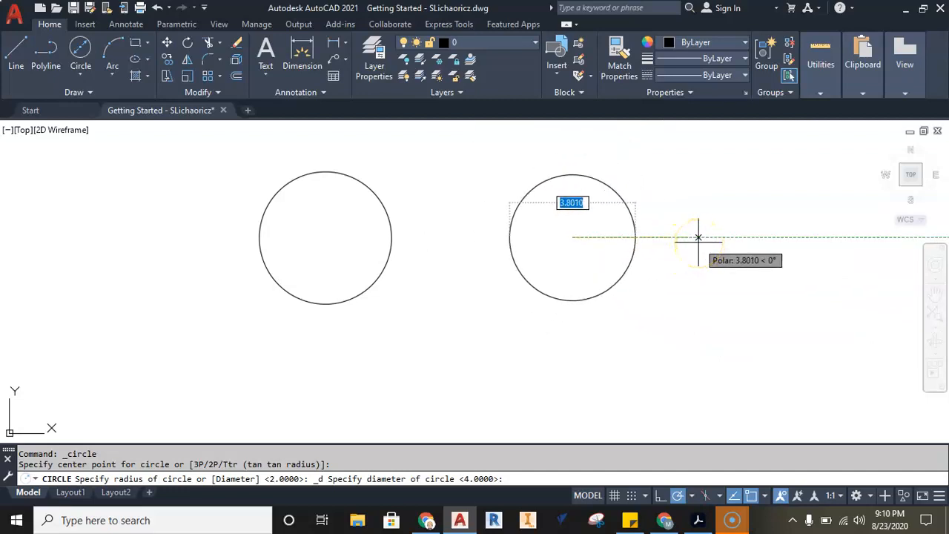
pyautogui.write('4')
pyautogui.press('Return')
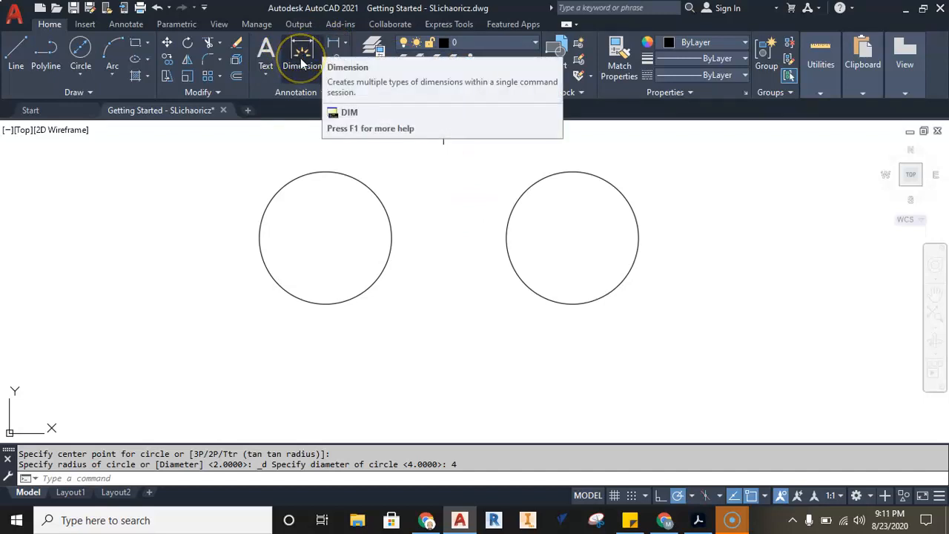
# Add a radius dimension to the first circle, placing its text outside the upper right of the circle.
pyautogui.click(345, 44)
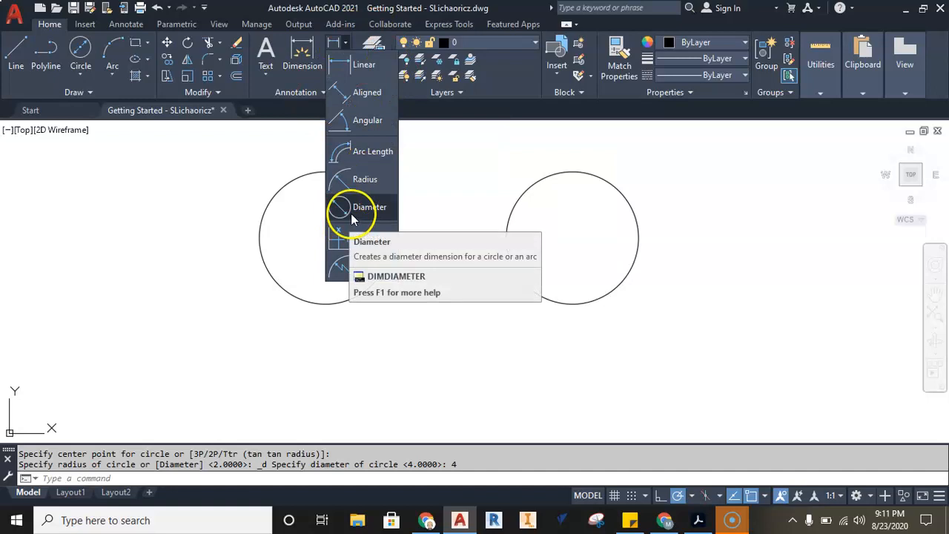
pyautogui.click(363, 179)
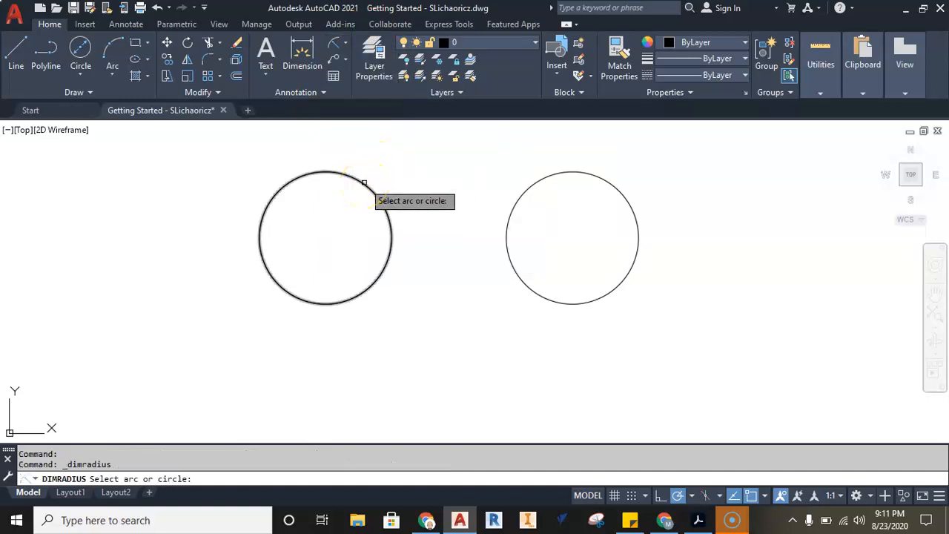
pyautogui.click(364, 181)
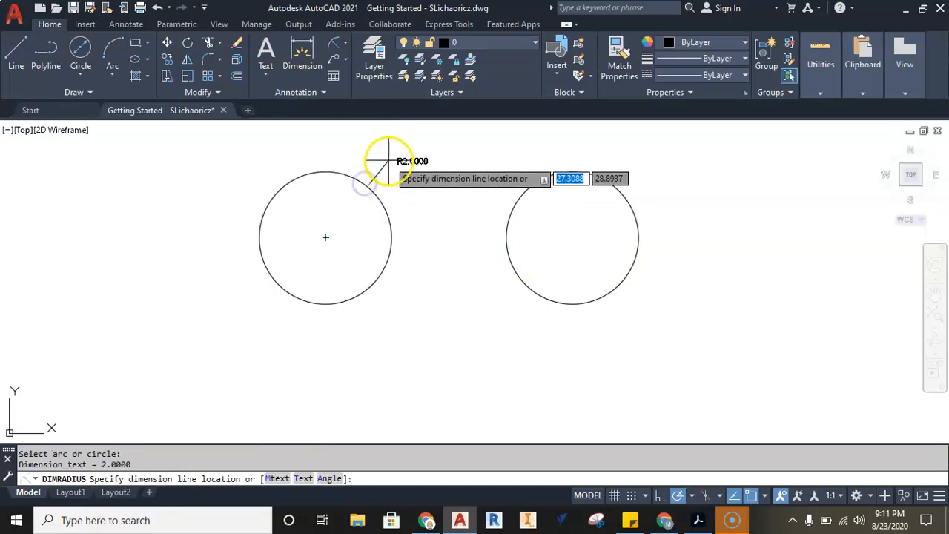
pyautogui.click(386, 162)
pyautogui.scroll(4, 387, 159)
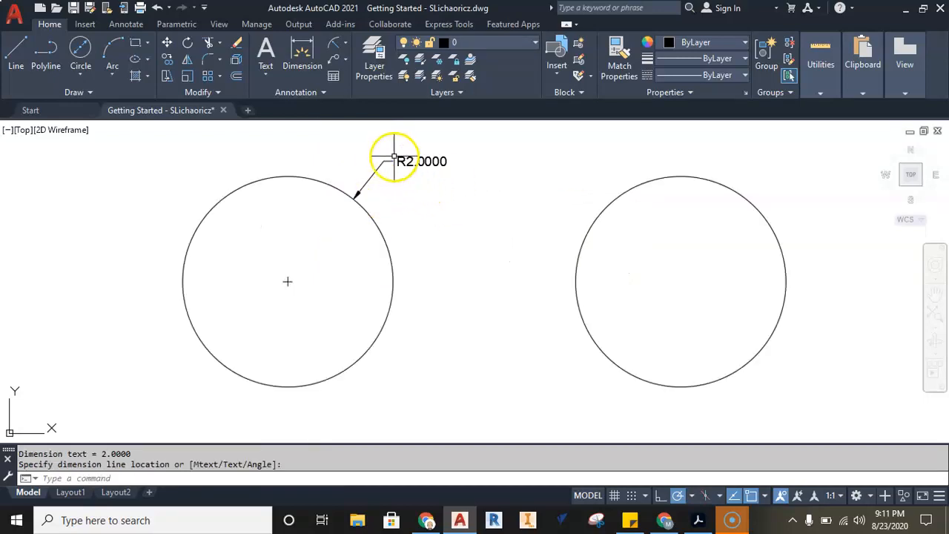
# Add a diameter dimension to the first circle, placing its text outside the upper left of the circle.
pyautogui.scroll(-2, 371, 227)
pyautogui.click(344, 44)
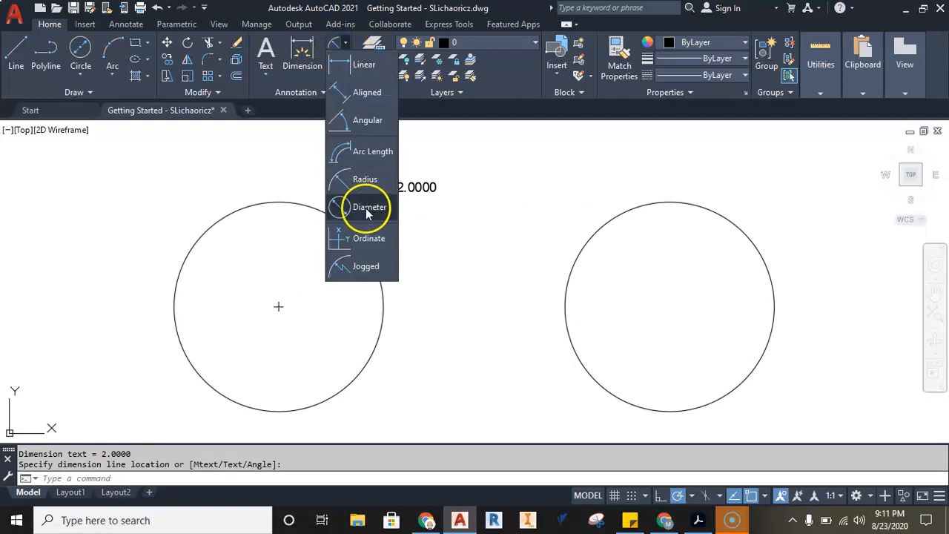
pyautogui.click(361, 210)
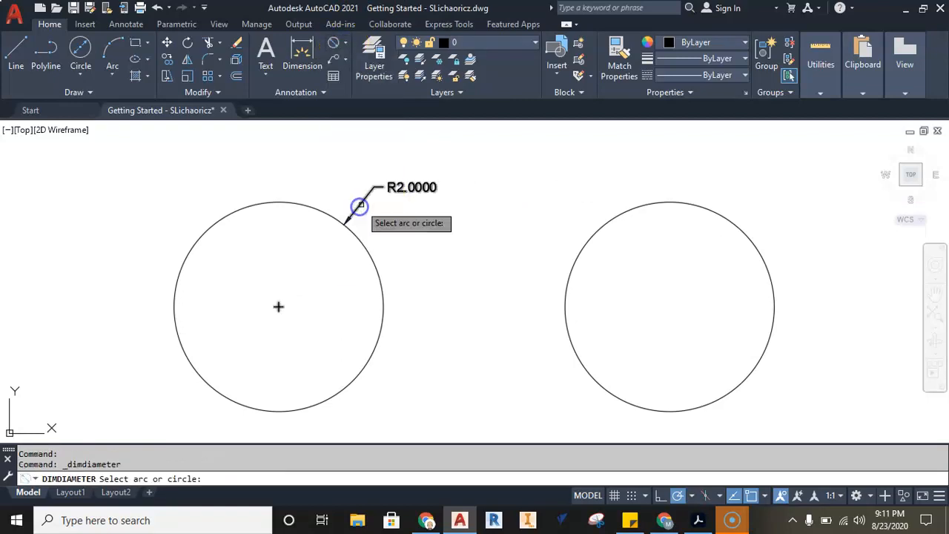
pyautogui.click(295, 203)
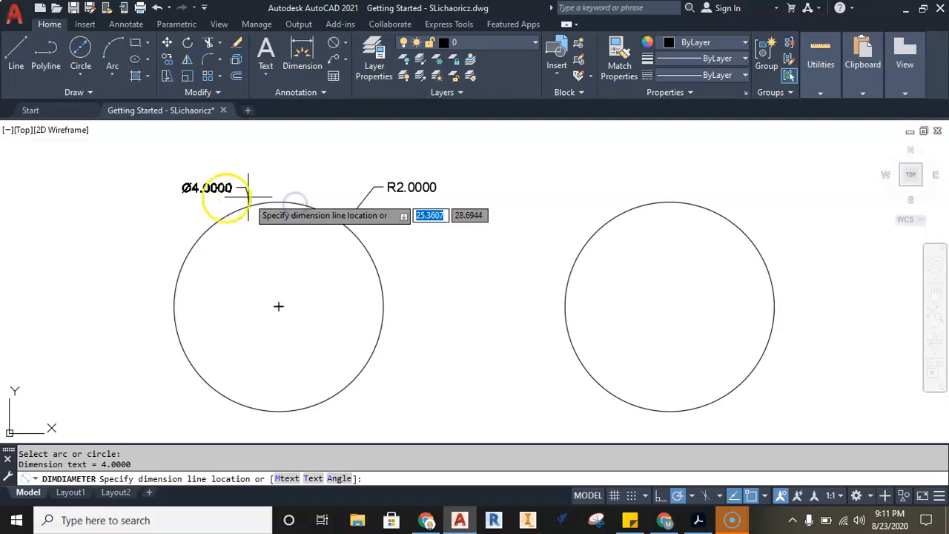
pyautogui.click(188, 181)
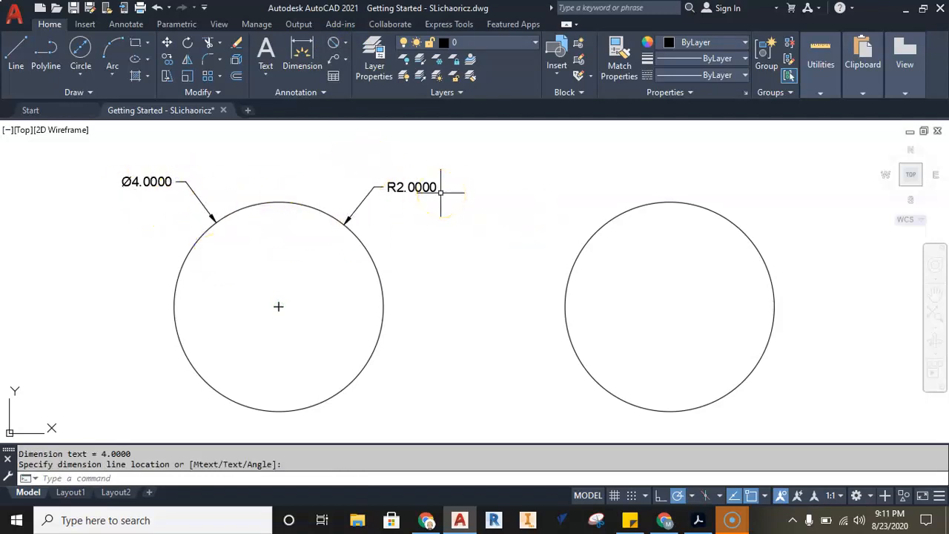
# Add a diameter dimension to the second circle, placing its text outside the upper left of the circle.
pyautogui.click(334, 42)
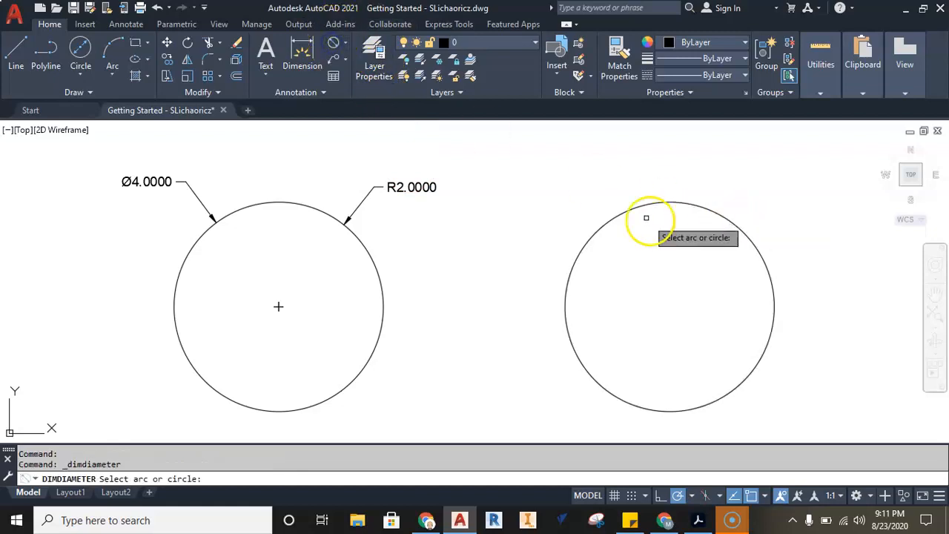
pyautogui.click(598, 222)
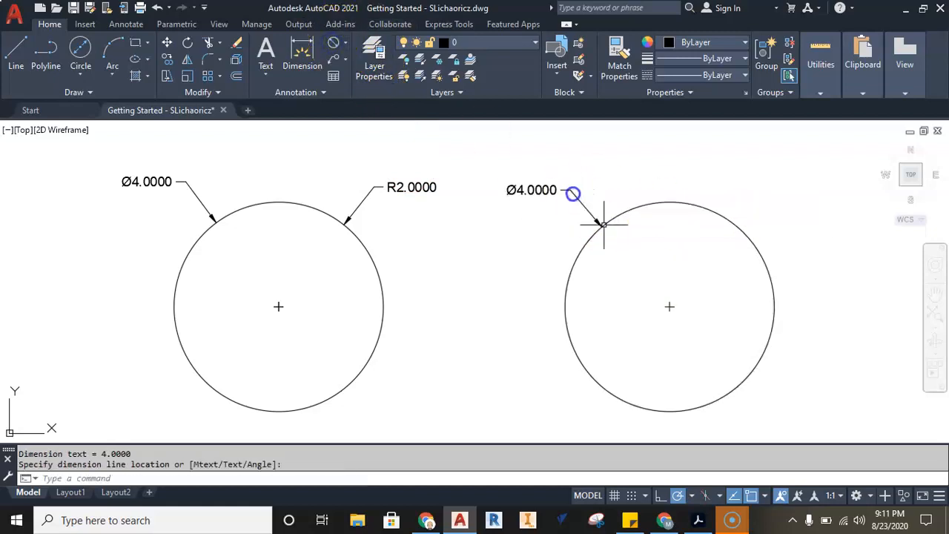
pyautogui.click(585, 199)
pyautogui.scroll(-5, 599, 227)
pyautogui.scroll(5, 519, 237)
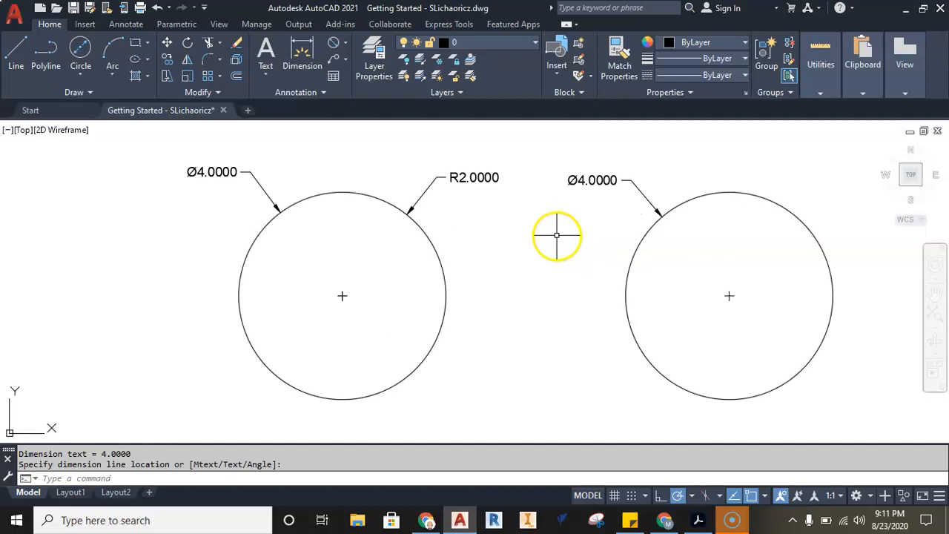
pyautogui.press('Escape')
# Draw a 2-Point circle with a horizontal diameter of 3 below and between the two dimensioned circles.
pyautogui.scroll(-2, 523, 261)
pyautogui.moveTo(512, 264); pyautogui.dragTo(505, 195, button='middle')
pyautogui.click(77, 74)
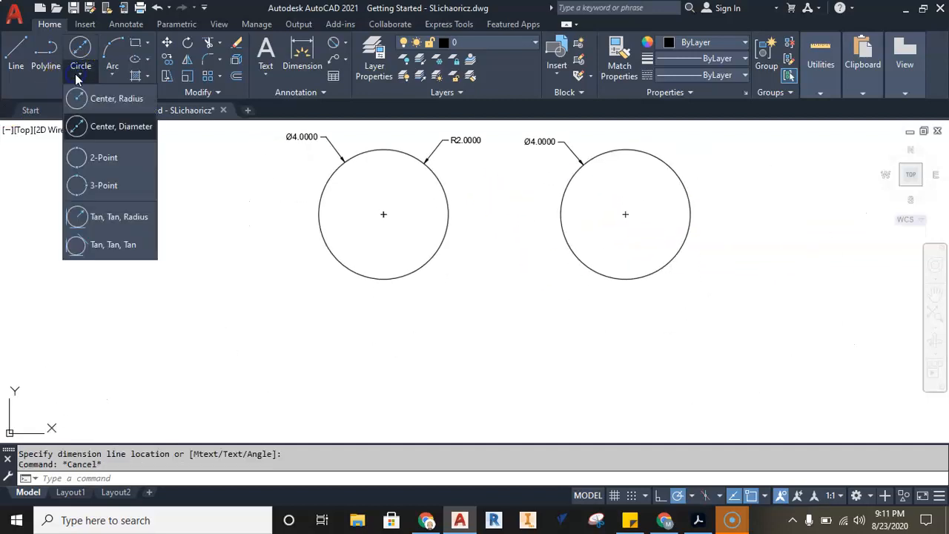
pyautogui.click(103, 161)
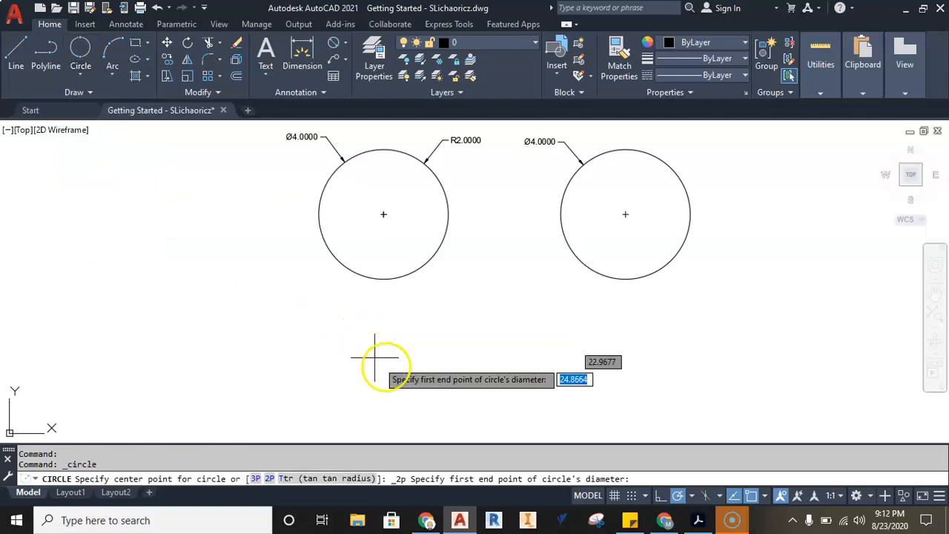
pyautogui.click(430, 354)
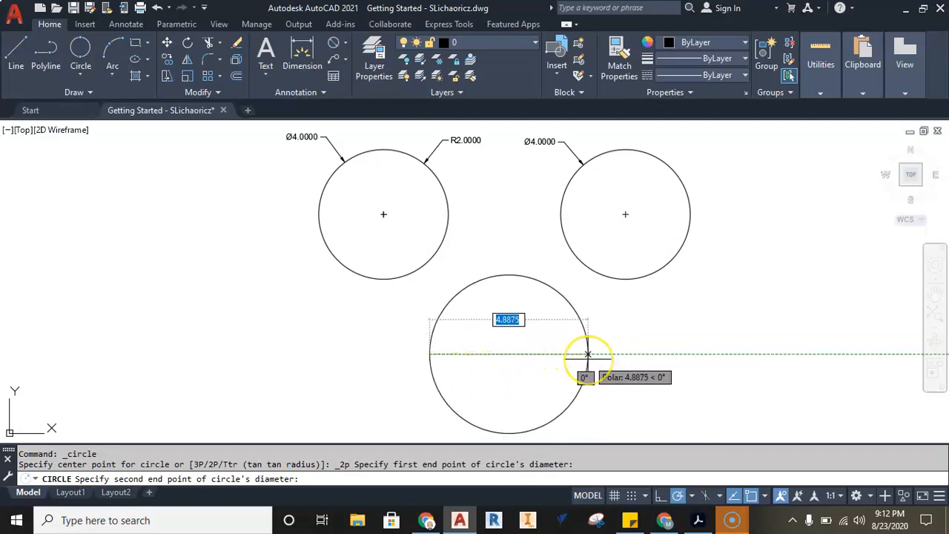
pyautogui.write('3')
pyautogui.press('Return')
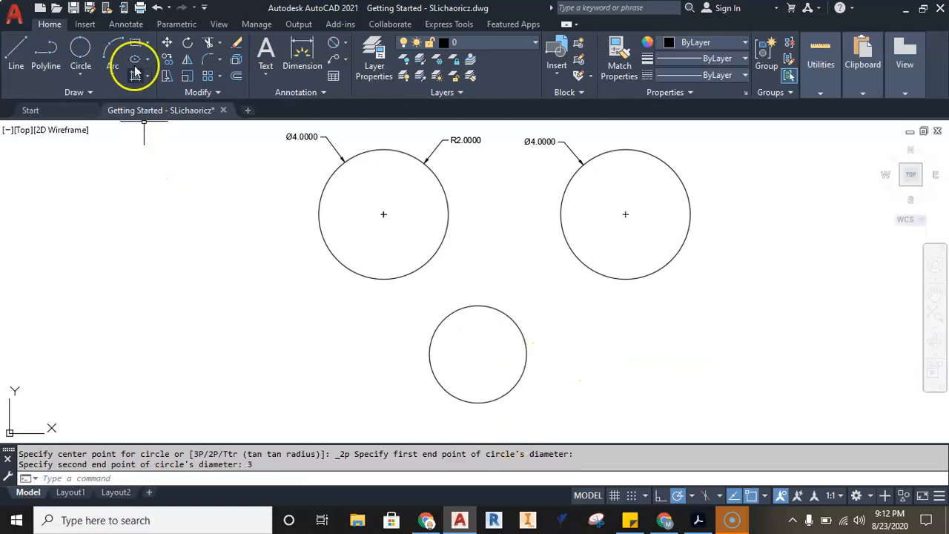
# Draw a 3-Point circle in the open space left of the other circles, with two points level and the third above them.
pyautogui.click(81, 75)
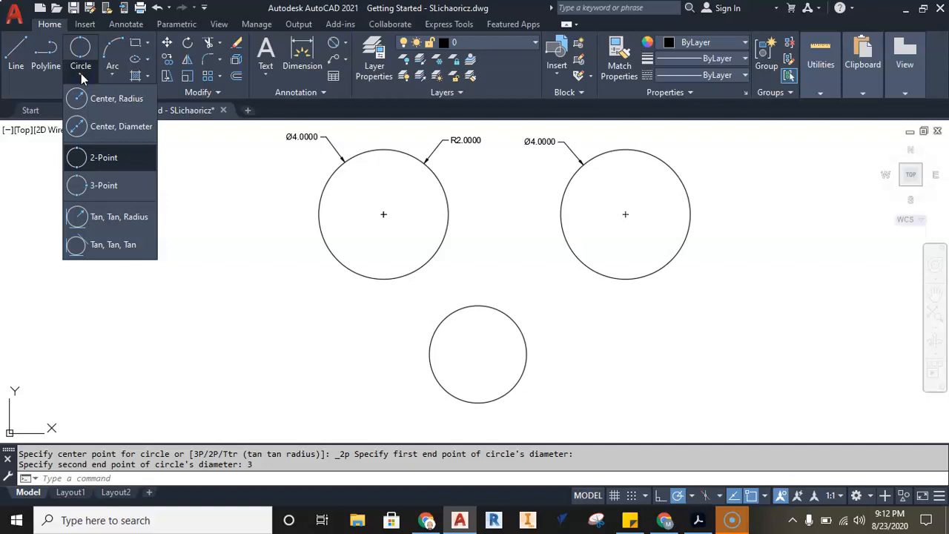
pyautogui.click(102, 185)
pyautogui.moveTo(136, 413); pyautogui.dragTo(444, 213, button='middle')
pyautogui.click(320, 239)
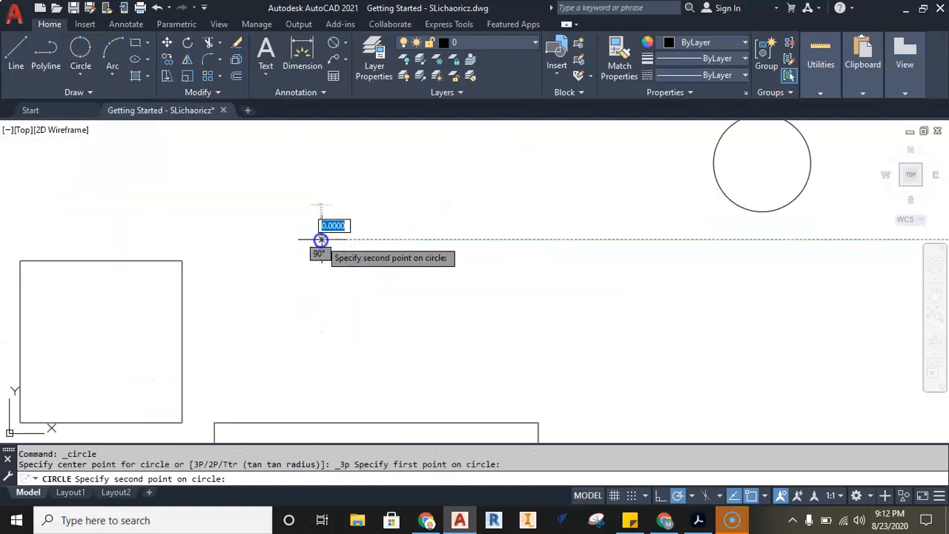
pyautogui.click(486, 239)
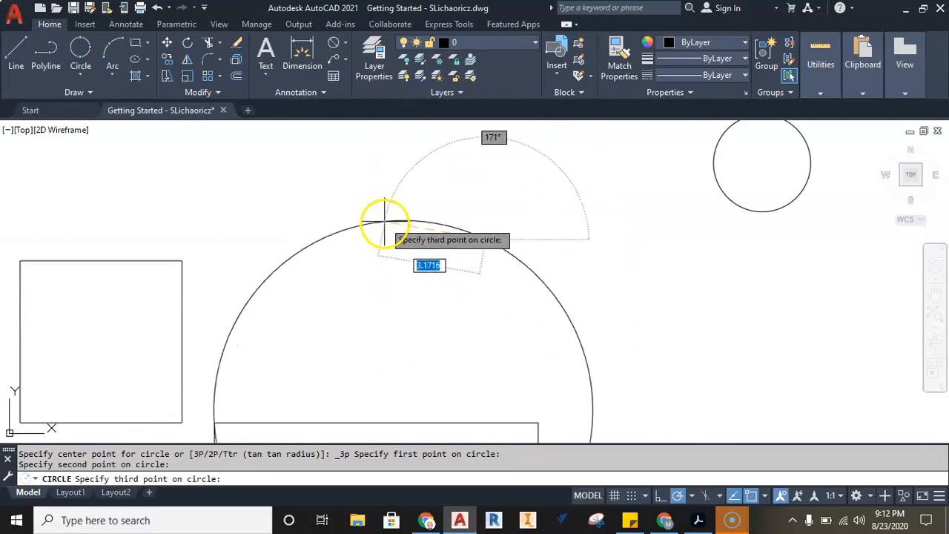
pyautogui.moveTo(413, 160); pyautogui.dragTo(417, 205, button='middle')
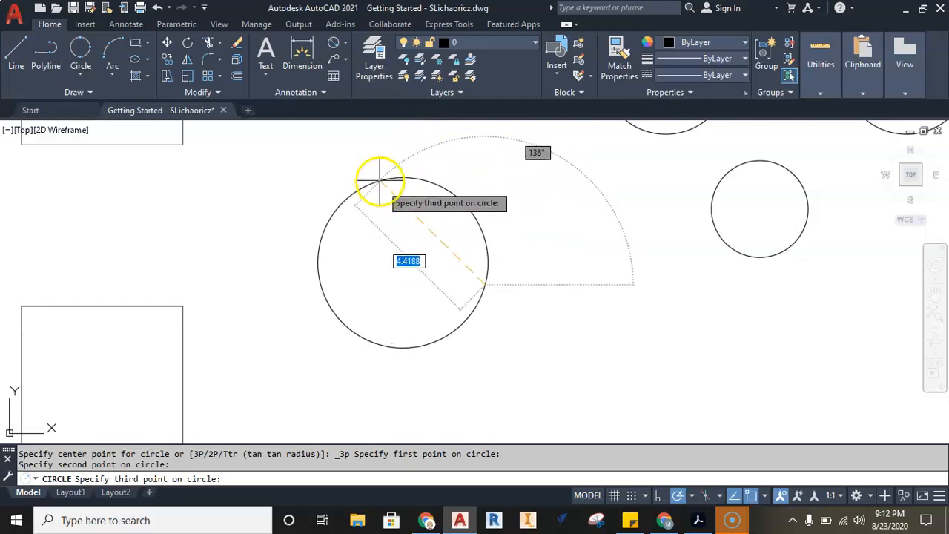
pyautogui.moveTo(418, 159); pyautogui.dragTo(401, 253, button='middle')
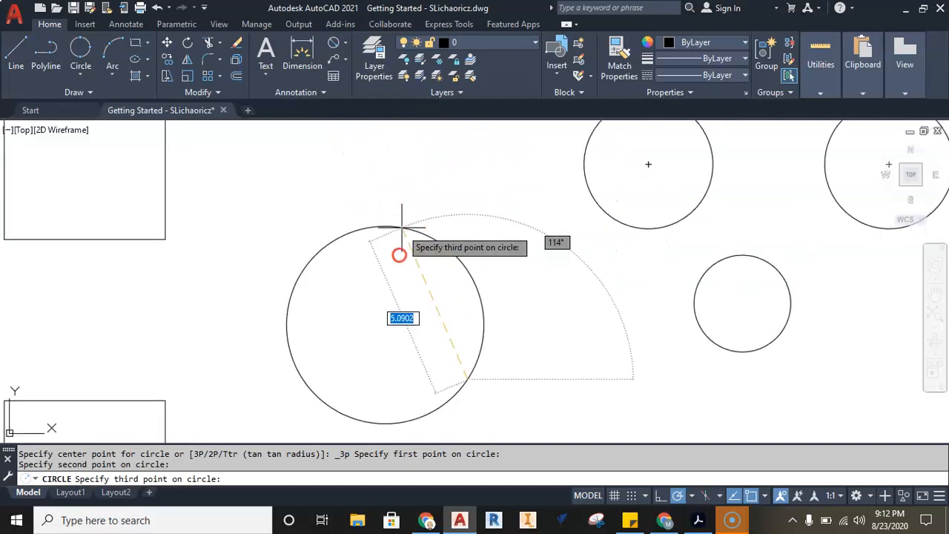
pyautogui.click(373, 195)
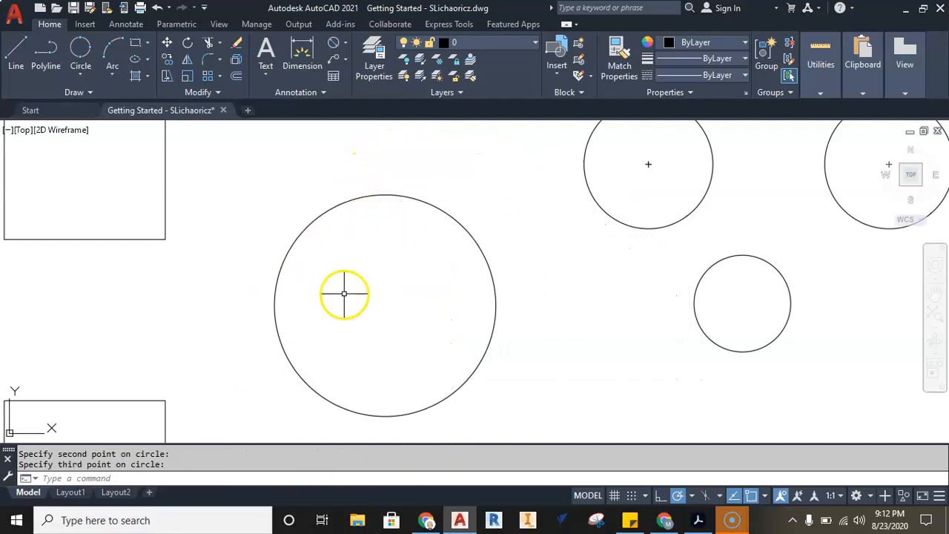
pyautogui.moveTo(446, 282); pyautogui.dragTo(369, 317, button='middle')
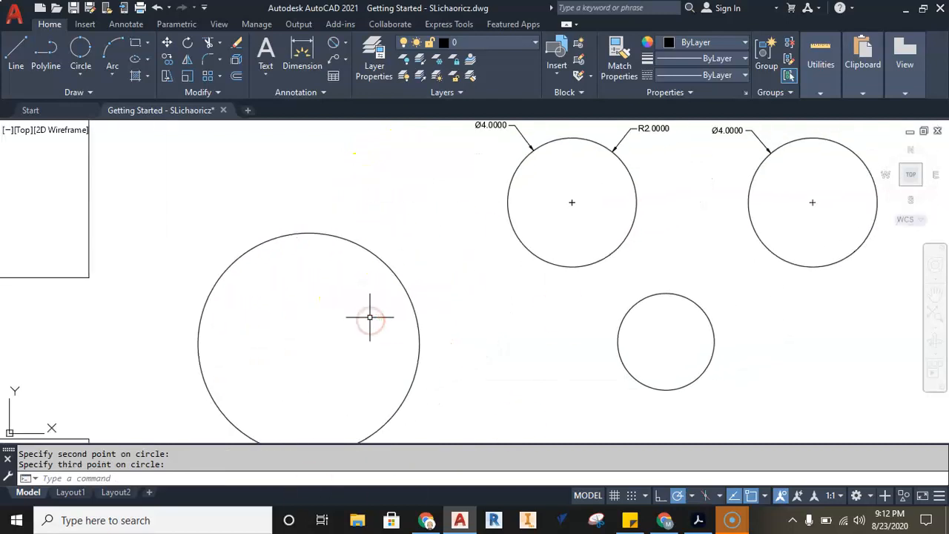
# Draw a Tan, Tan, Radius circle of radius 5 tangent to the large 3-Point circle and the small 2-Point circle.
pyautogui.click(74, 73)
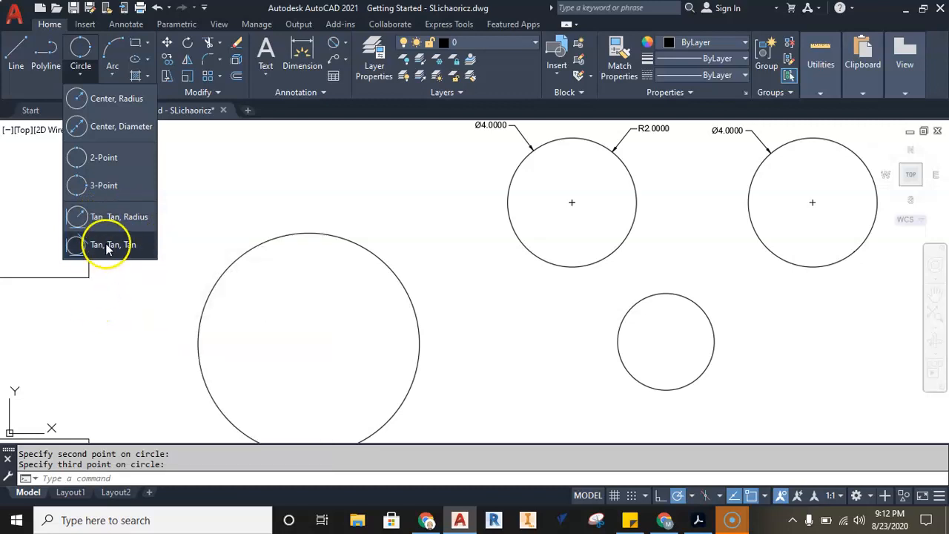
pyautogui.click(130, 220)
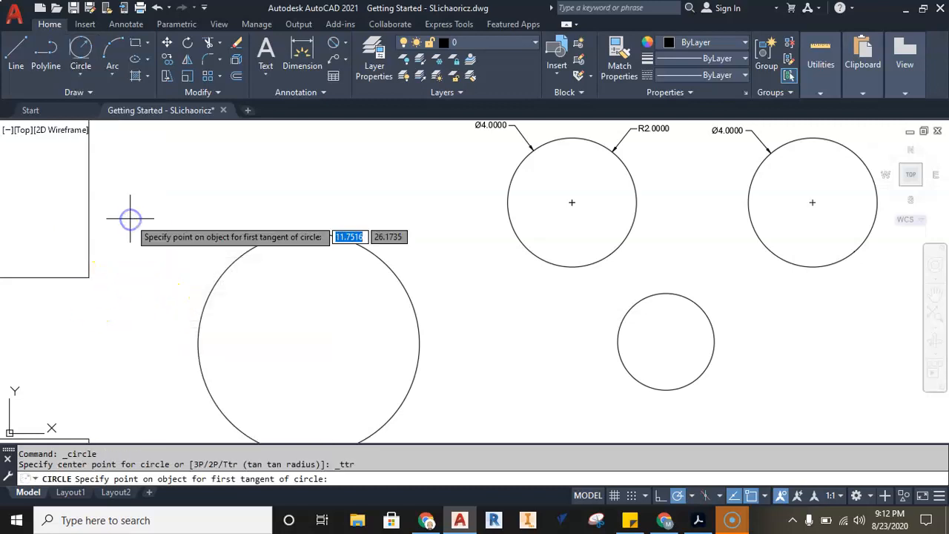
pyautogui.moveTo(494, 298); pyautogui.dragTo(500, 176, button='middle')
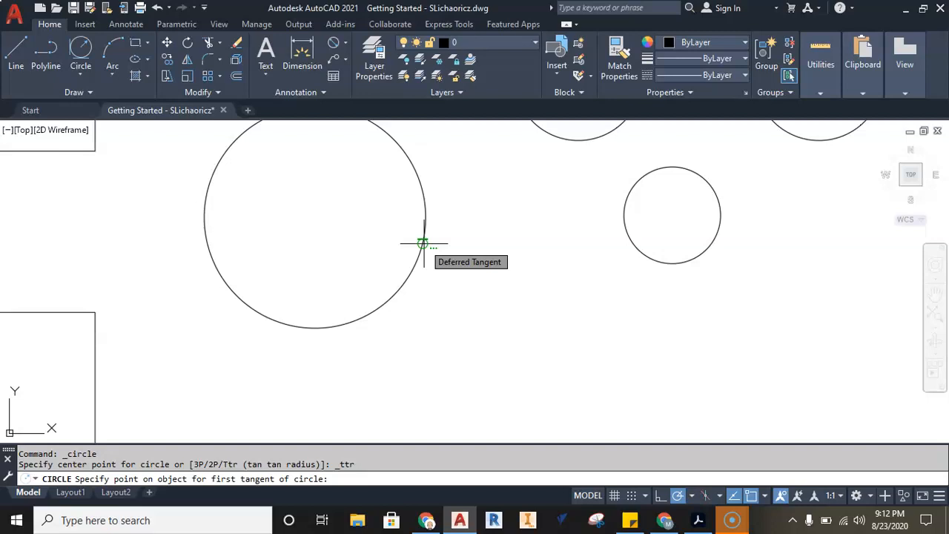
pyautogui.click(423, 244)
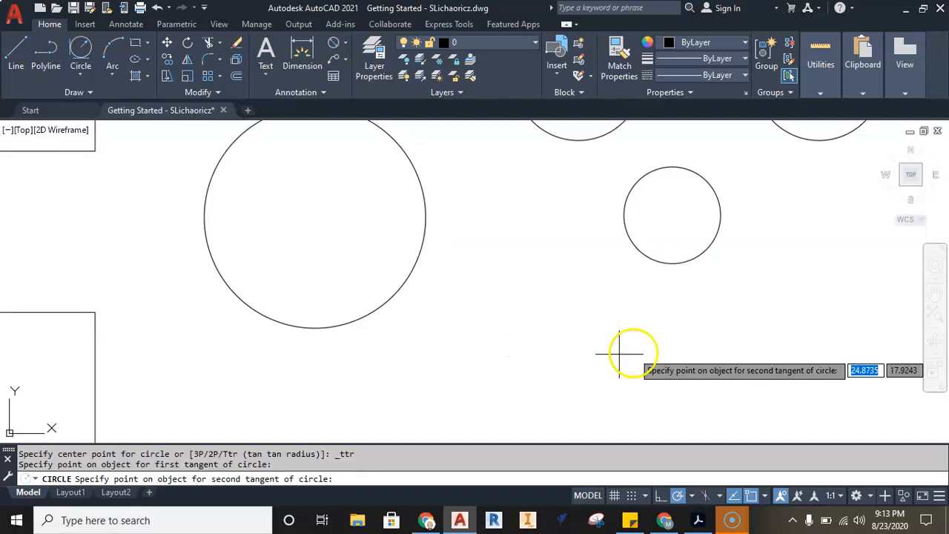
pyautogui.click(629, 246)
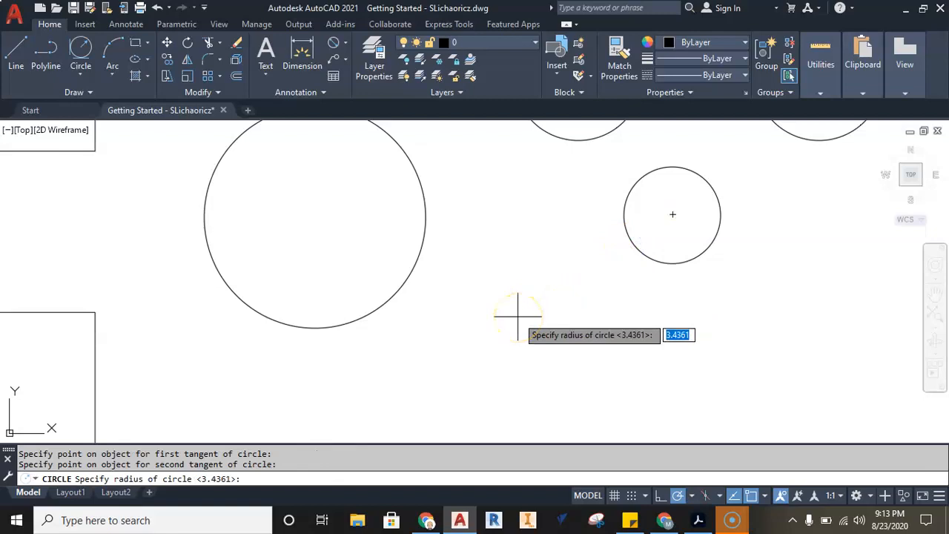
pyautogui.press('Return')
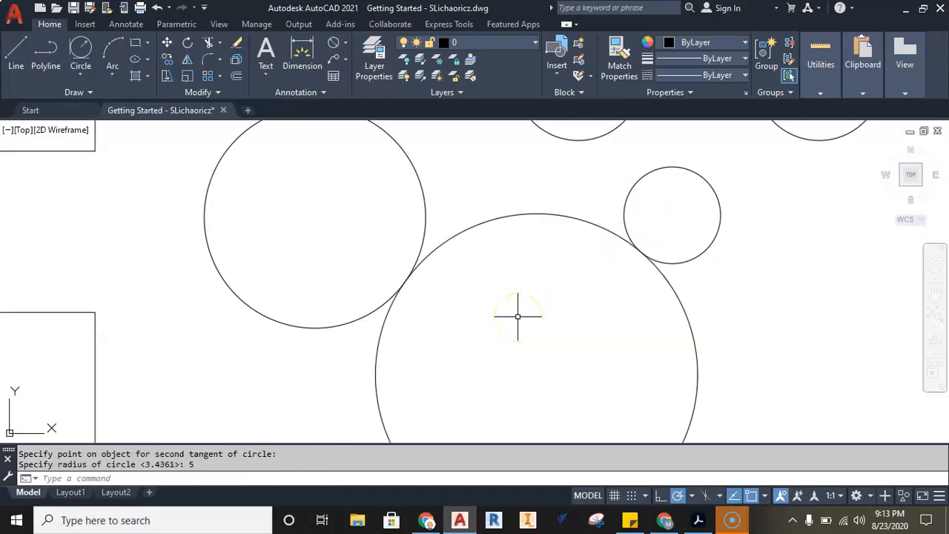
# Draw a Tan, Tan, Tan circle tangent to the second dimensioned circle, the small 2-Point circle and the radius 5 circle.
pyautogui.scroll(-2, 517, 317)
pyautogui.moveTo(523, 313); pyautogui.dragTo(406, 214, button='middle')
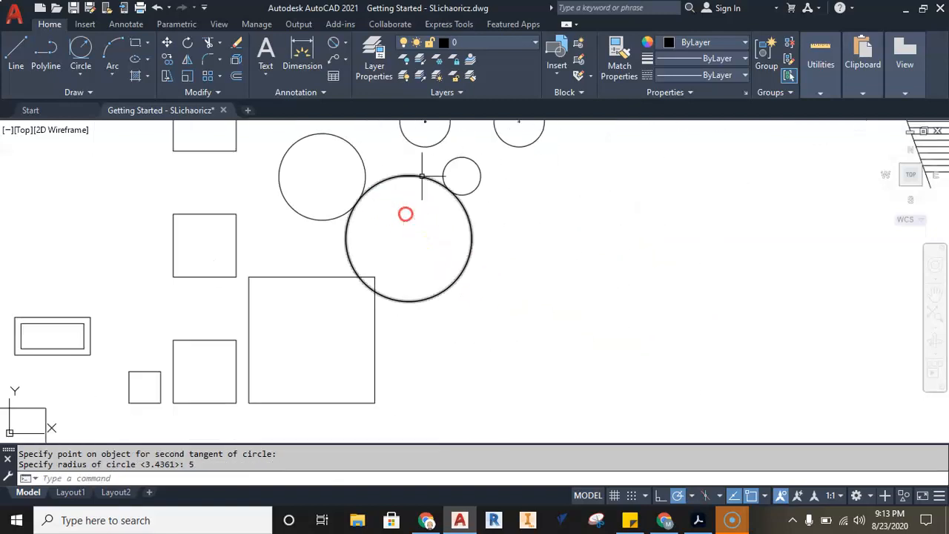
pyautogui.scroll(5, 459, 190)
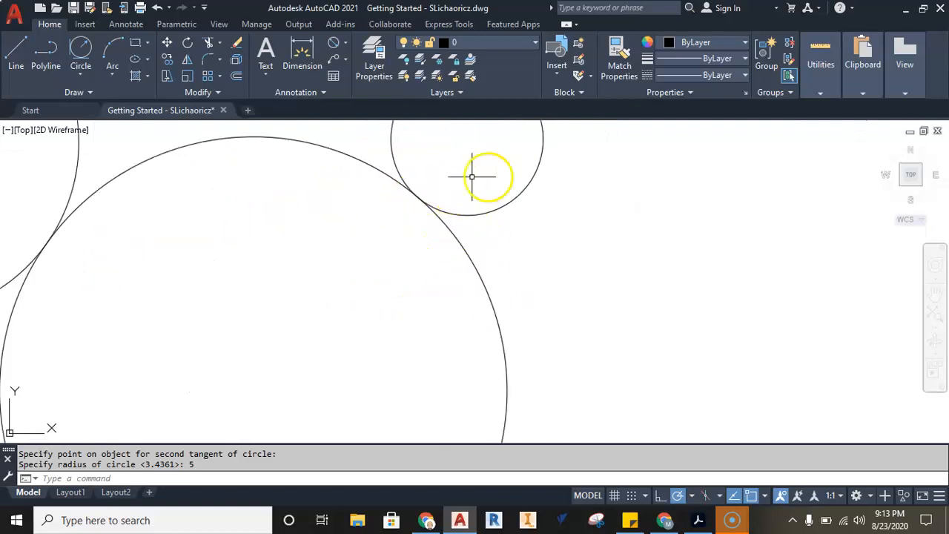
pyautogui.scroll(-2, 303, 212)
pyautogui.moveTo(266, 246); pyautogui.dragTo(360, 240, button='middle')
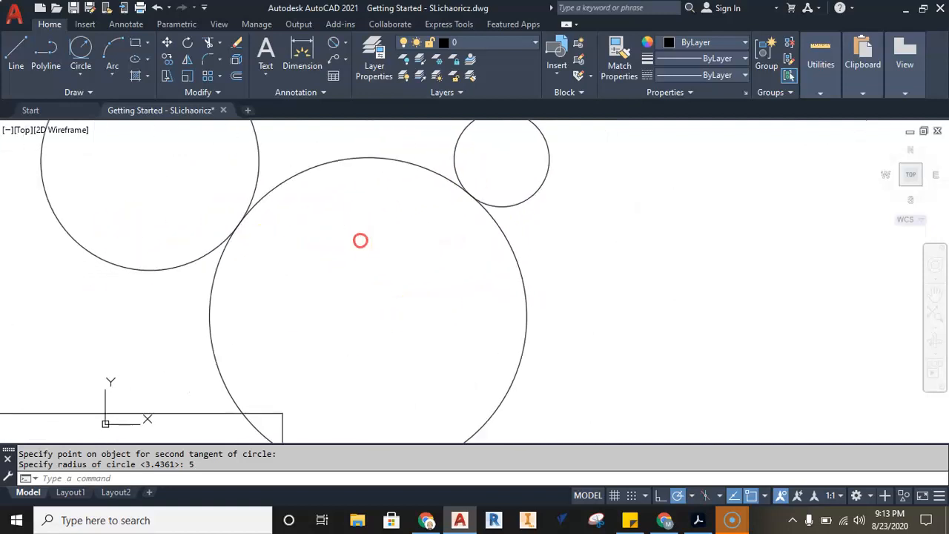
pyautogui.click(79, 73)
pyautogui.click(109, 248)
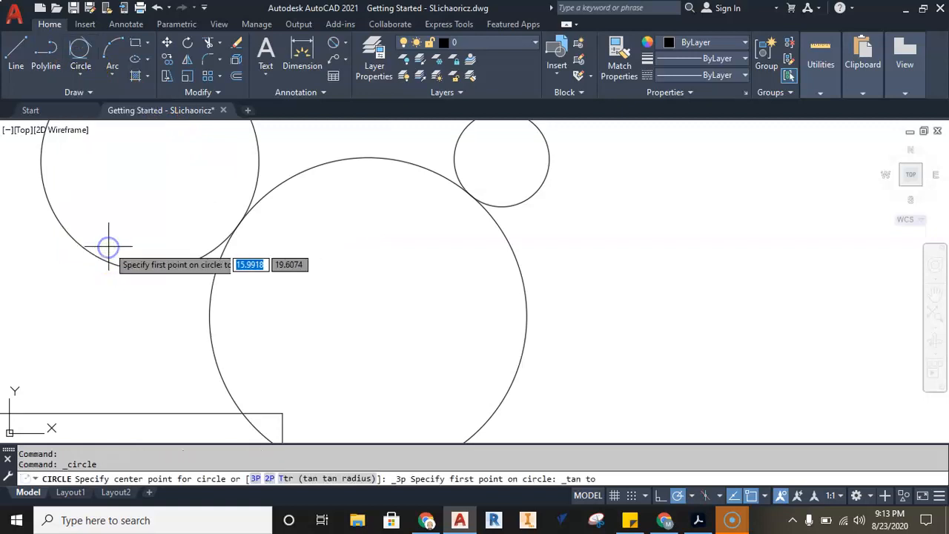
pyautogui.scroll(-1, 186, 269)
pyautogui.scroll(-2, 334, 304)
pyautogui.click(325, 242)
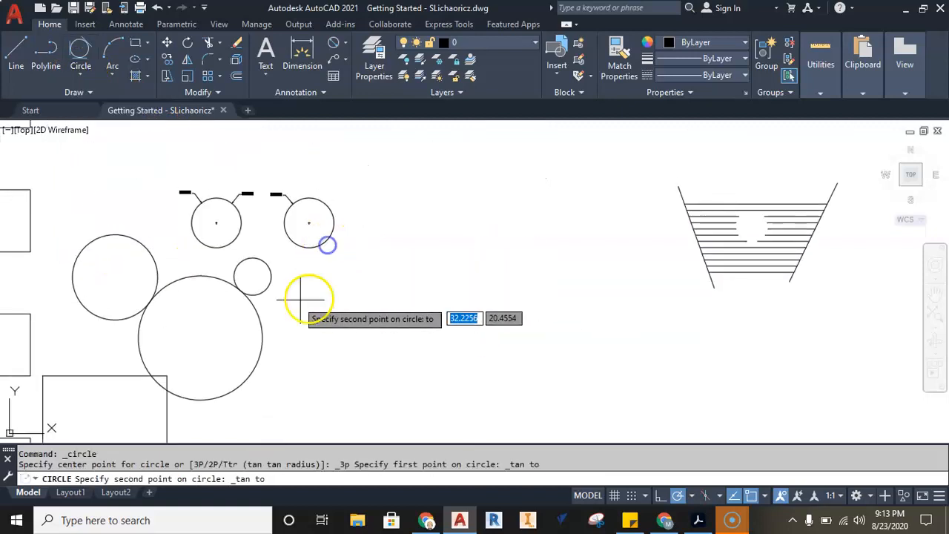
pyautogui.click(268, 288)
pyautogui.click(263, 323)
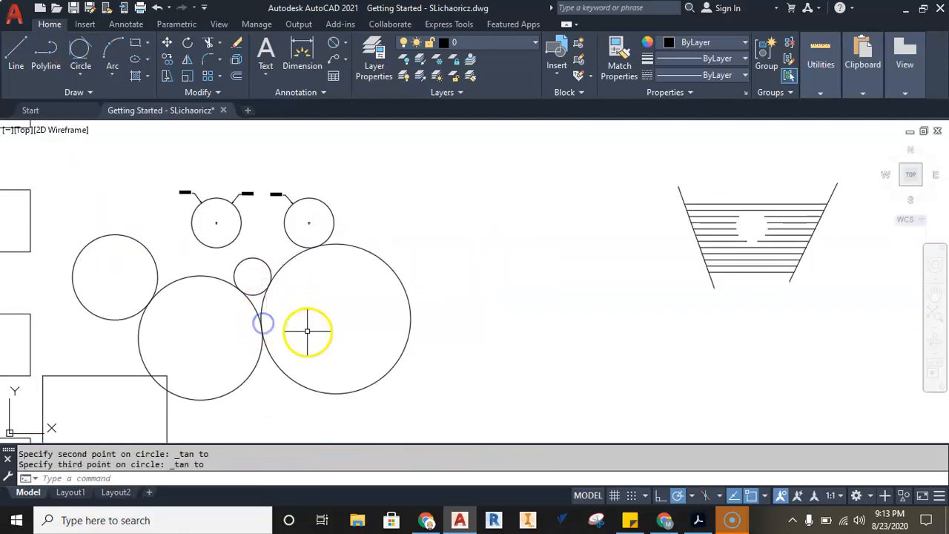
# Inscribe a Tan, Tan, Tan circle in the lowest square of the column, tangent to its upper, right and lower edges.
pyautogui.moveTo(290, 318)
pyautogui.mouseDown(button='middle')
pyautogui.moveTo(693, 255)
pyautogui.moveTo(691, 213)
pyautogui.mouseUp(button='middle')
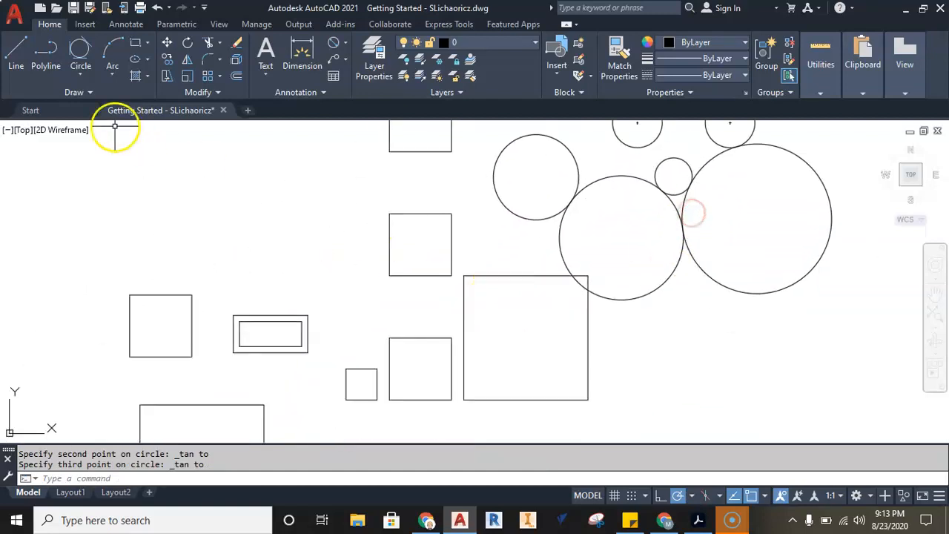
pyautogui.click(80, 51)
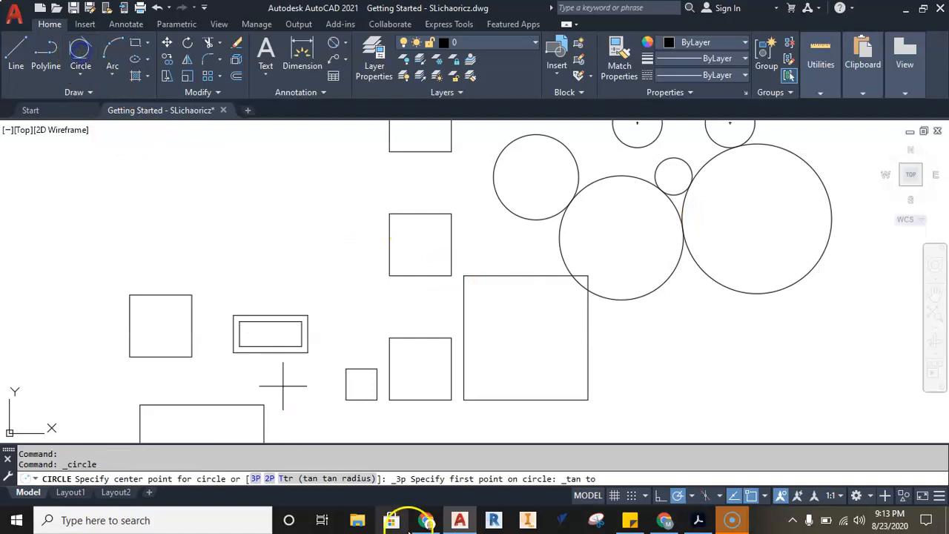
pyautogui.moveTo(436, 395); pyautogui.dragTo(383, 343, button='middle')
pyautogui.click(366, 287)
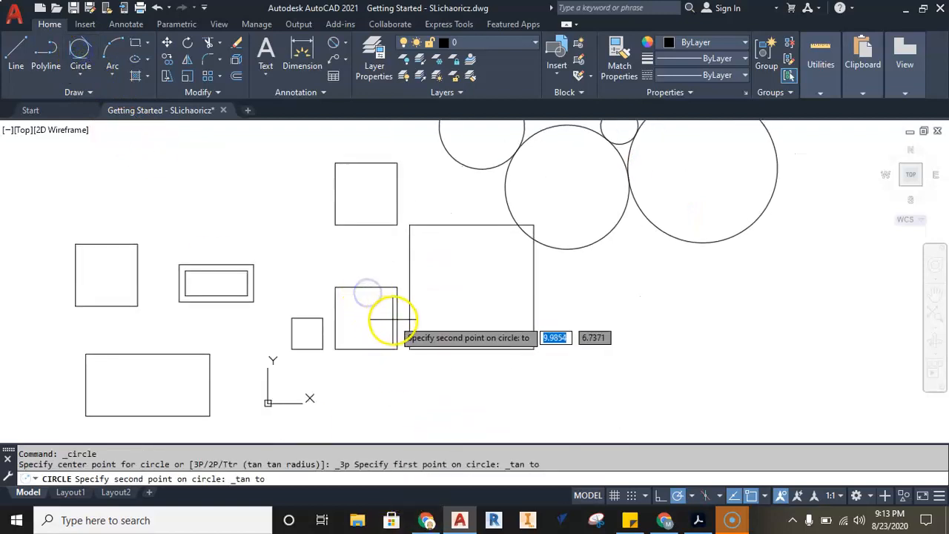
pyautogui.click(397, 321)
pyautogui.click(361, 349)
# Examine the circle inscribed in the square and review the available circle creation methods.
pyautogui.scroll(-3, 364, 311)
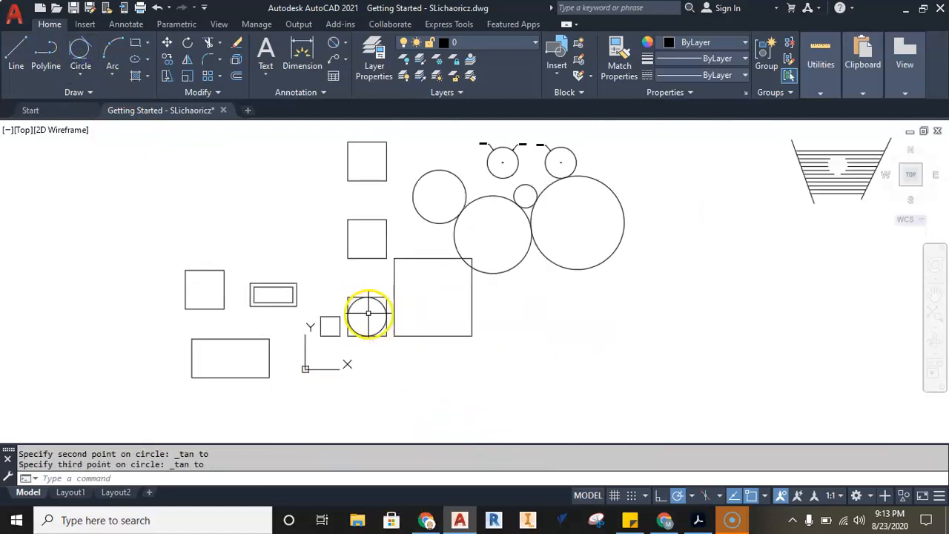
pyautogui.scroll(6, 366, 312)
pyautogui.scroll(-2, 360, 310)
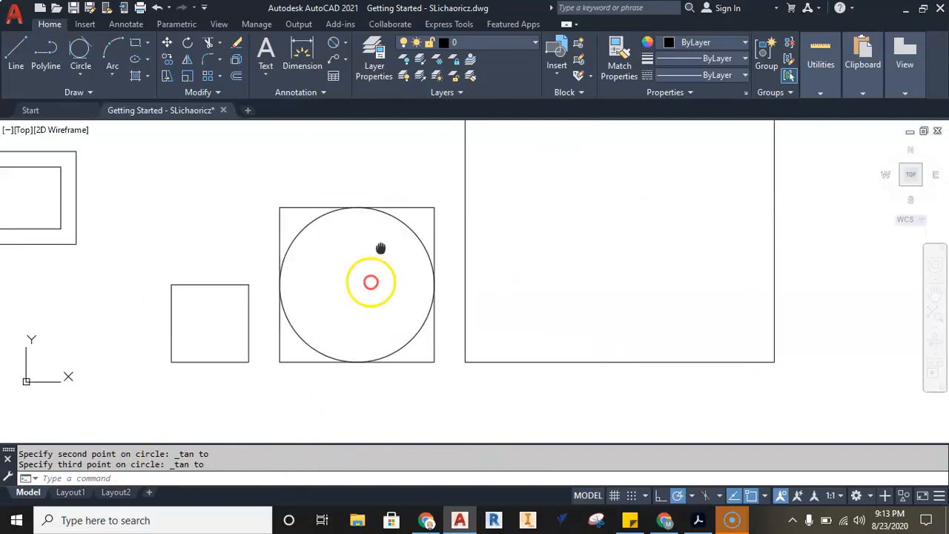
pyautogui.scroll(-2, 397, 303)
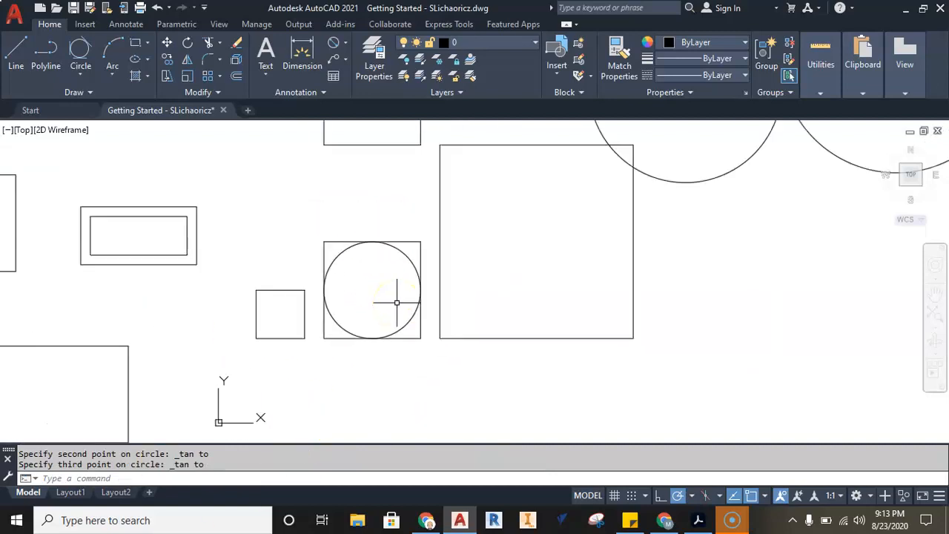
pyautogui.scroll(-4, 416, 295)
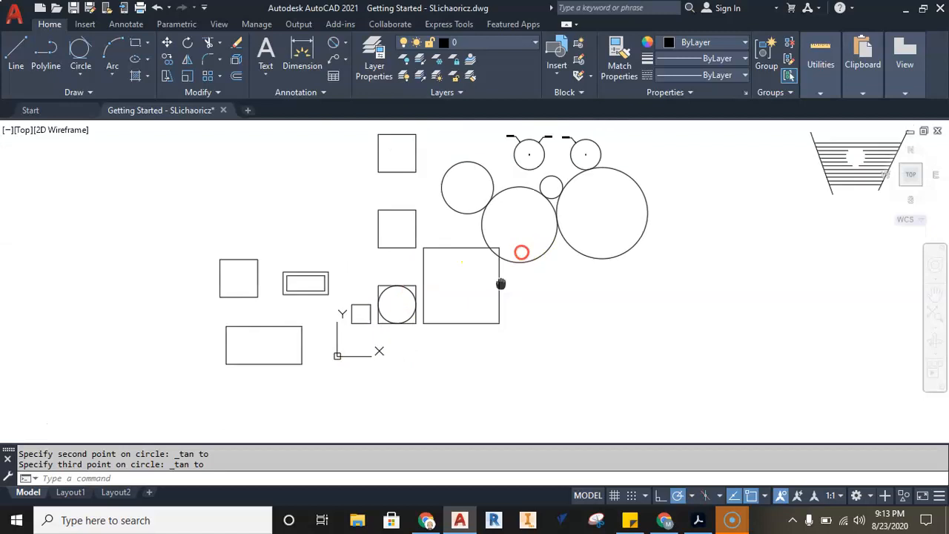
pyautogui.moveTo(466, 288); pyautogui.dragTo(349, 364, button='middle')
pyautogui.click(81, 71)
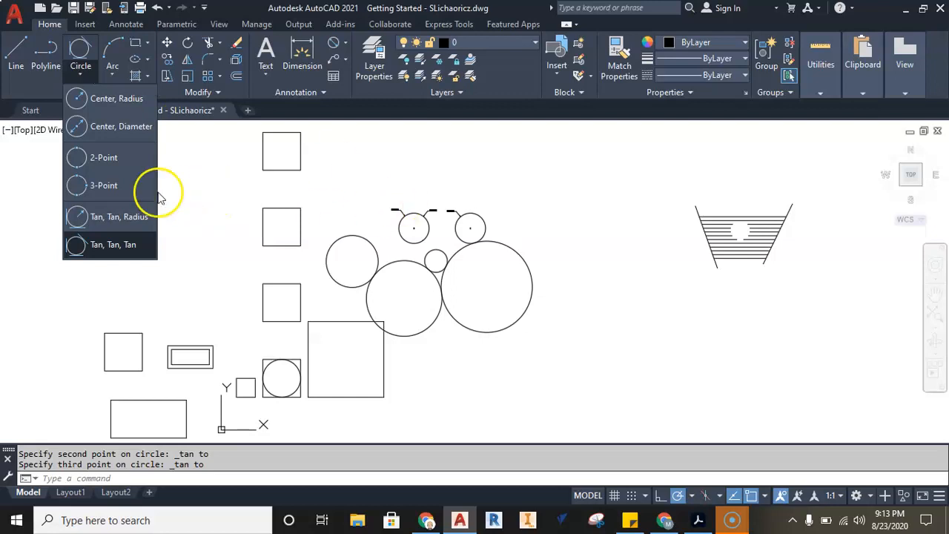
pyautogui.click(189, 189)
pyautogui.scroll(-4, 301, 265)
pyautogui.scroll(4, 287, 265)
pyautogui.moveTo(286, 264); pyautogui.dragTo(467, 263, button='middle')
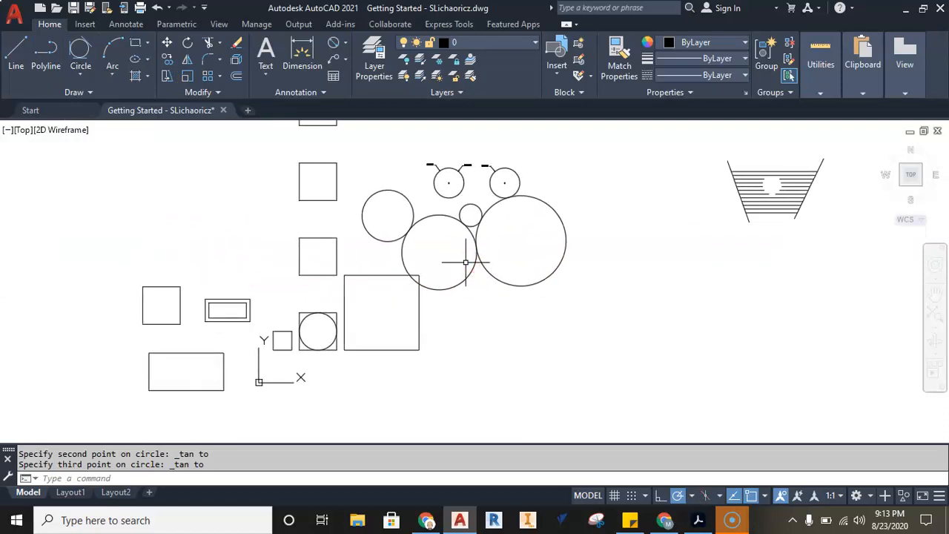
pyautogui.click(84, 74)
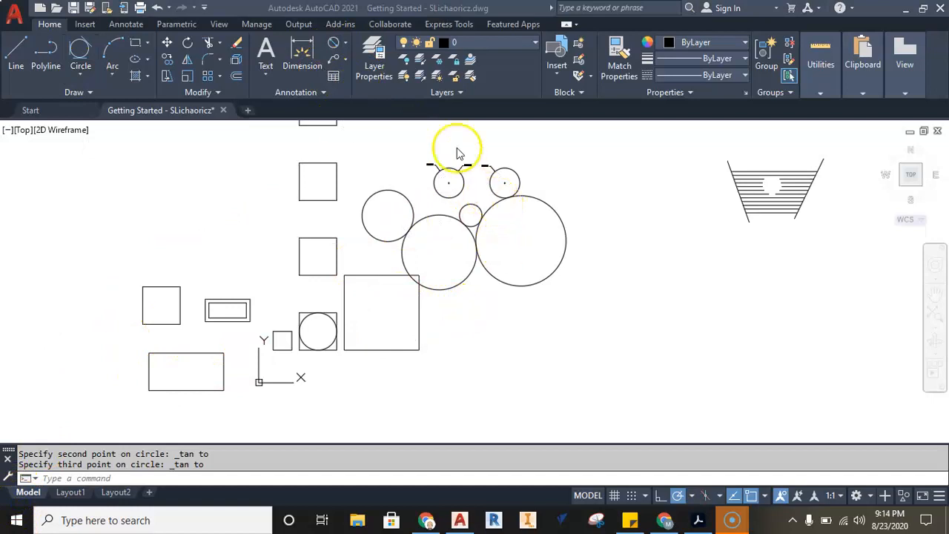
# Examine the diameter and radius dimensions of the upper circles, including the symbol in front of each value.
pyautogui.scroll(10, 471, 166)
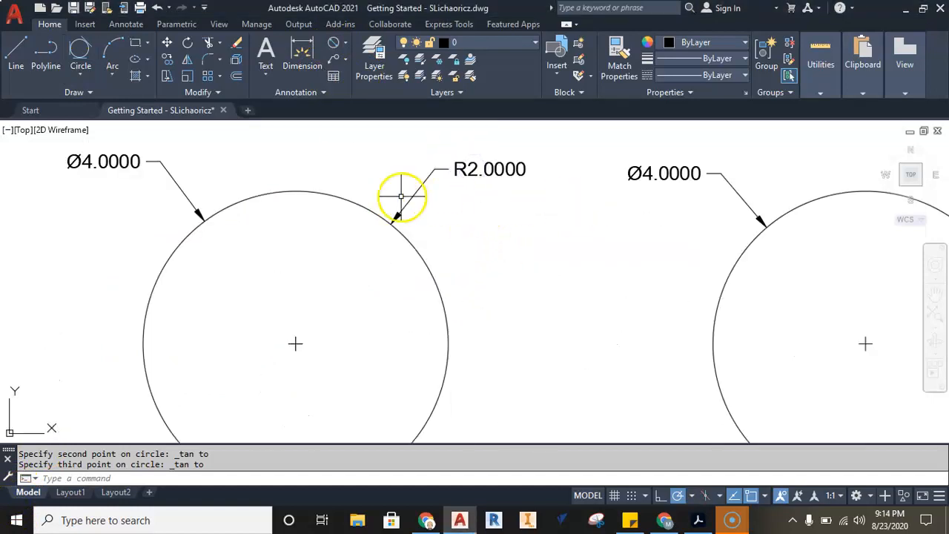
pyautogui.scroll(-5, 401, 196)
pyautogui.scroll(9, 339, 233)
pyautogui.moveTo(337, 231); pyautogui.dragTo(331, 282, button='middle')
pyautogui.scroll(-2, 342, 267)
pyautogui.moveTo(726, 235); pyautogui.dragTo(556, 235, button='middle')
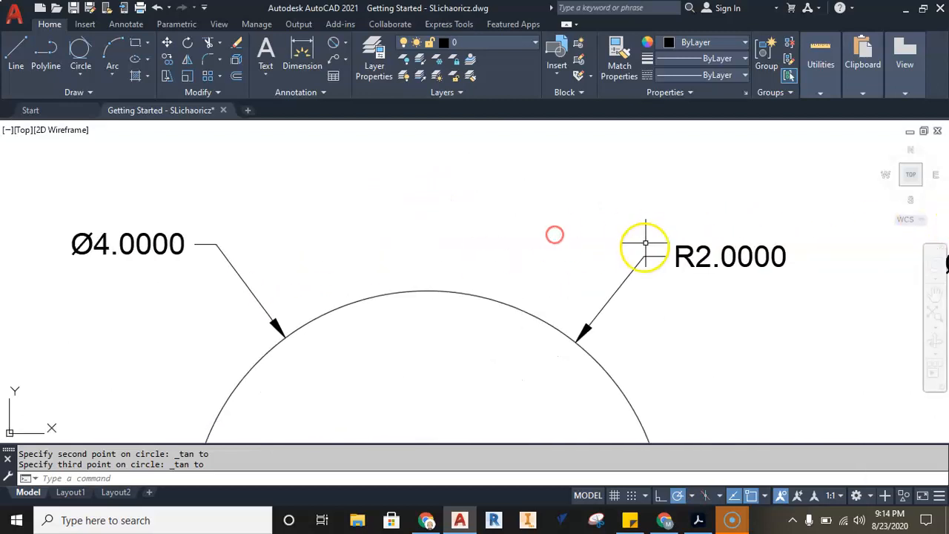
pyautogui.moveTo(273, 253); pyautogui.dragTo(464, 260, button='middle')
pyautogui.scroll(6, 271, 259)
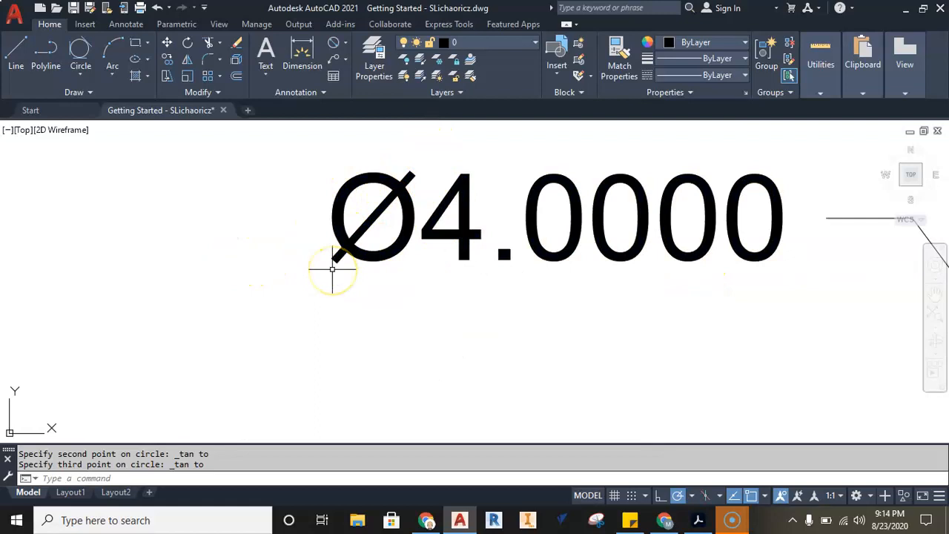
pyautogui.scroll(-7, 331, 266)
pyautogui.scroll(-4, 331, 267)
pyautogui.moveTo(306, 304); pyautogui.dragTo(428, 235, button='middle')
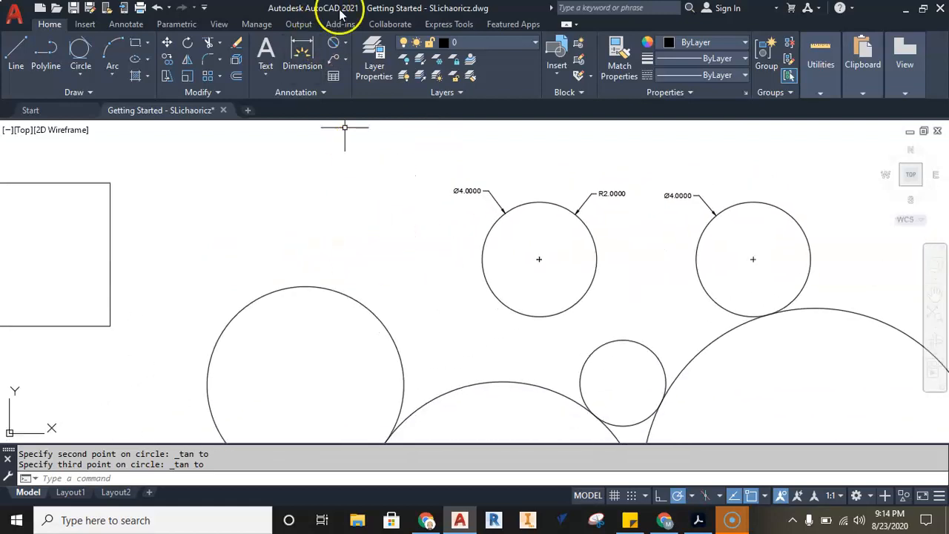
# Add a linear dimension to the upper edge of the square level with the dimensioned circles, placing it above the square.
pyautogui.click(346, 46)
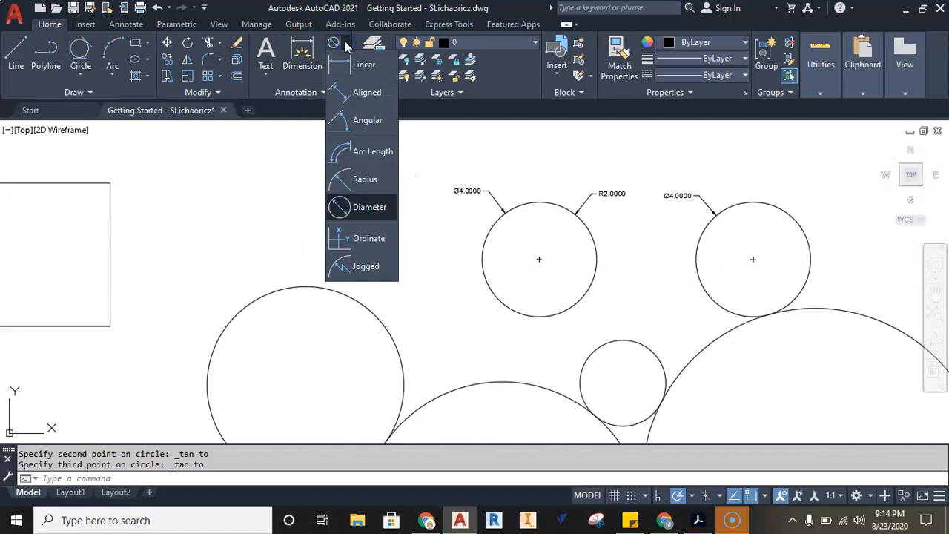
pyautogui.click(348, 68)
pyautogui.click(359, 61)
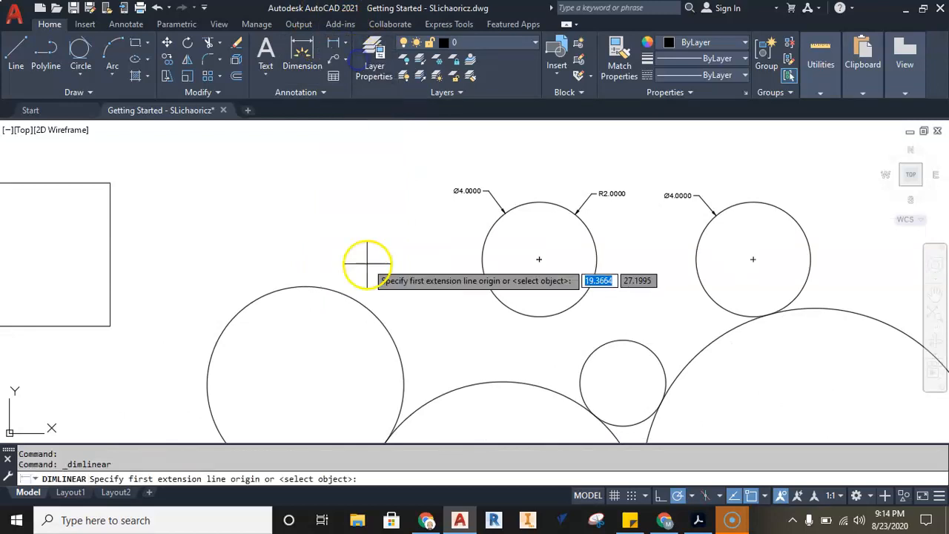
pyautogui.scroll(-3, 367, 262)
pyautogui.scroll(5, 278, 232)
pyautogui.moveTo(293, 263); pyautogui.dragTo(357, 130, button='middle')
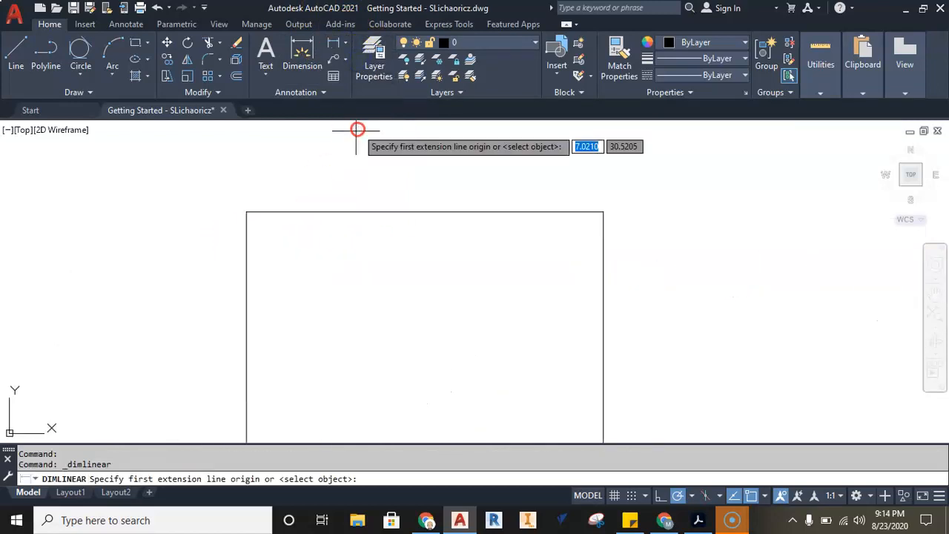
pyautogui.click(247, 212)
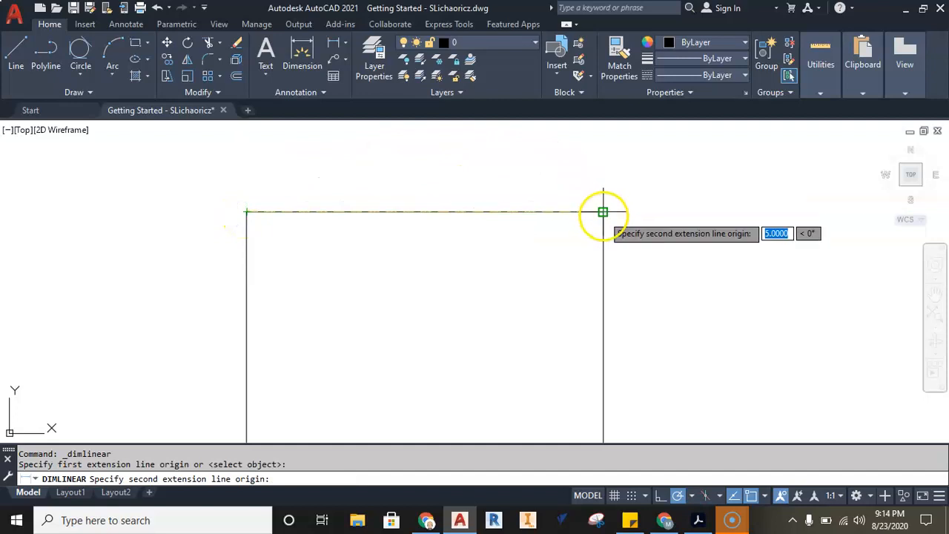
pyautogui.click(603, 212)
pyautogui.moveTo(501, 166); pyautogui.dragTo(483, 229, button='middle')
pyautogui.click(462, 221)
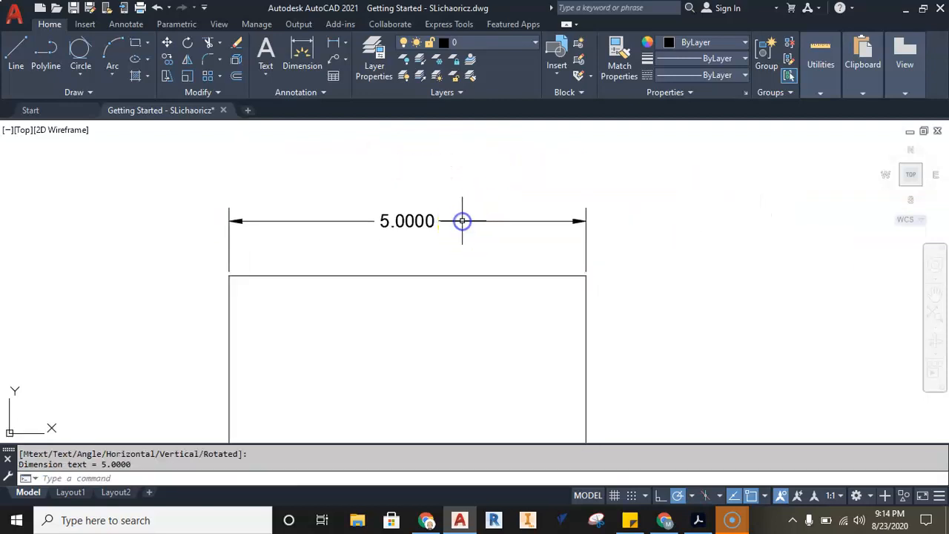
# Add a linear dimension to the left edge of the square, placing it outside the square.
pyautogui.scroll(-2, 535, 204)
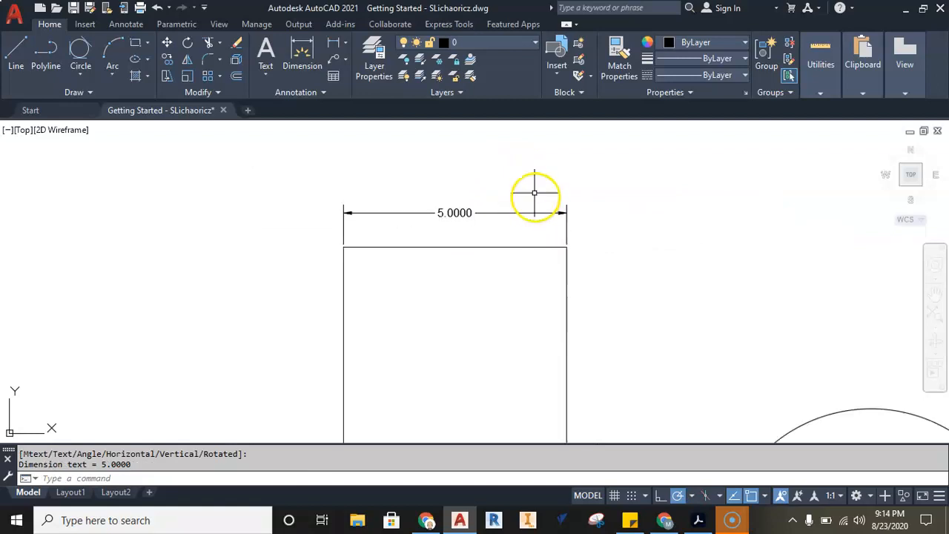
pyautogui.click(332, 49)
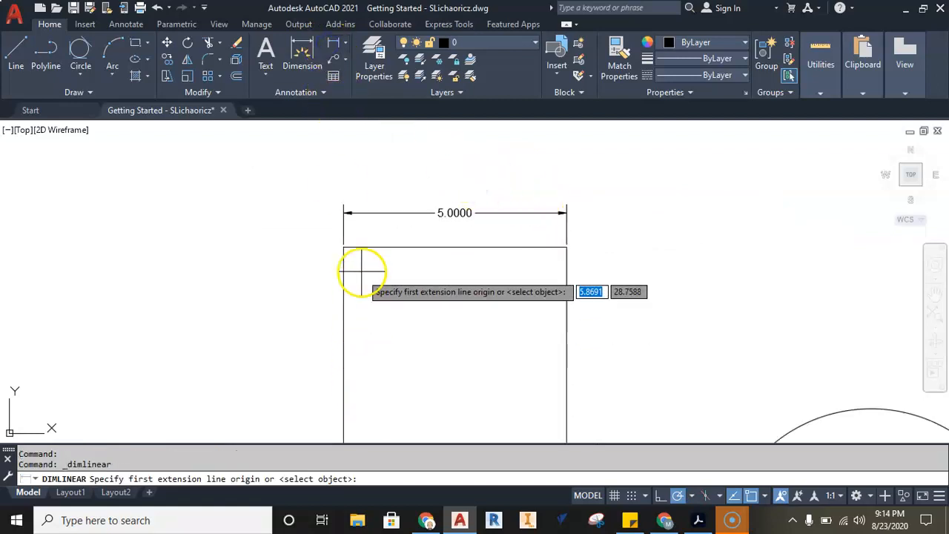
pyautogui.click(344, 248)
pyautogui.moveTo(364, 357); pyautogui.dragTo(391, 261, button='middle')
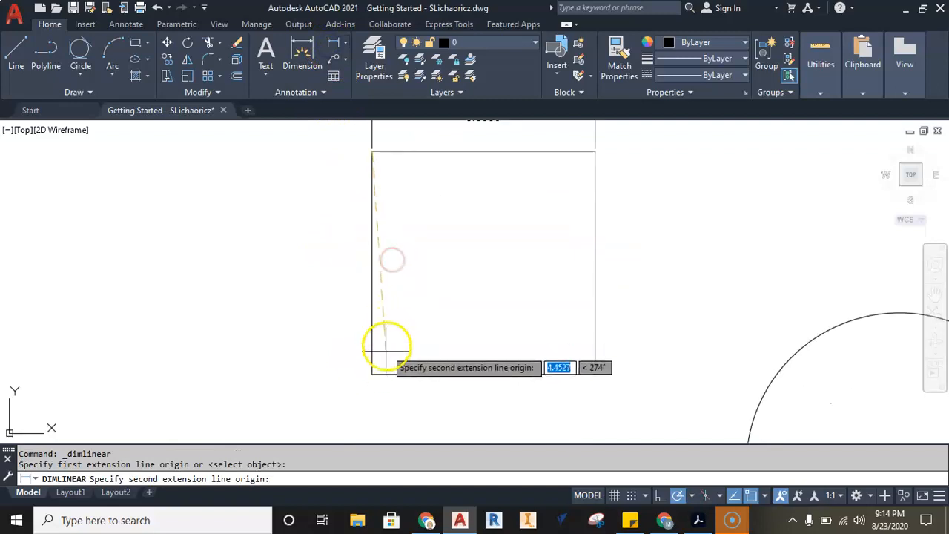
pyautogui.click(372, 374)
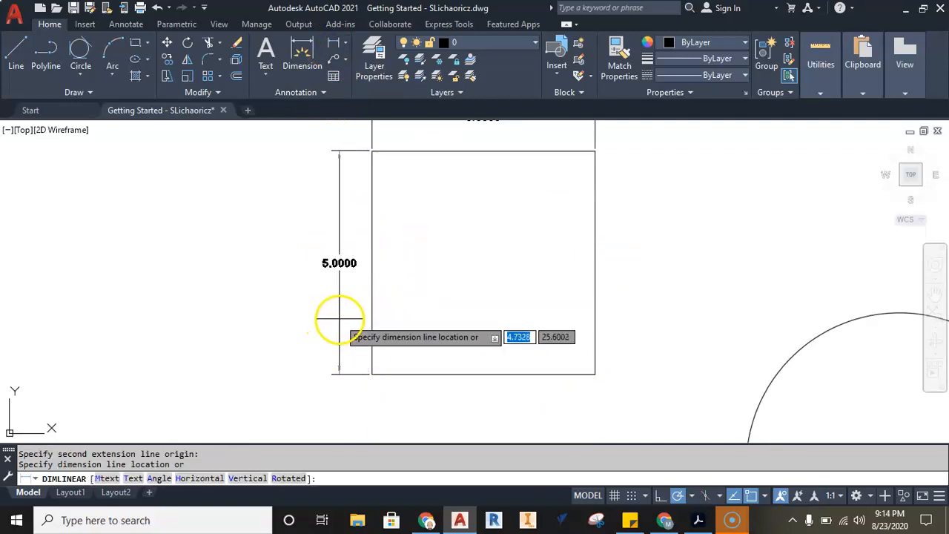
pyautogui.click(338, 322)
pyautogui.scroll(-2, 339, 322)
pyautogui.scroll(3, 475, 187)
pyautogui.scroll(-3, 403, 220)
pyautogui.moveTo(333, 271); pyautogui.dragTo(440, 219, button='middle')
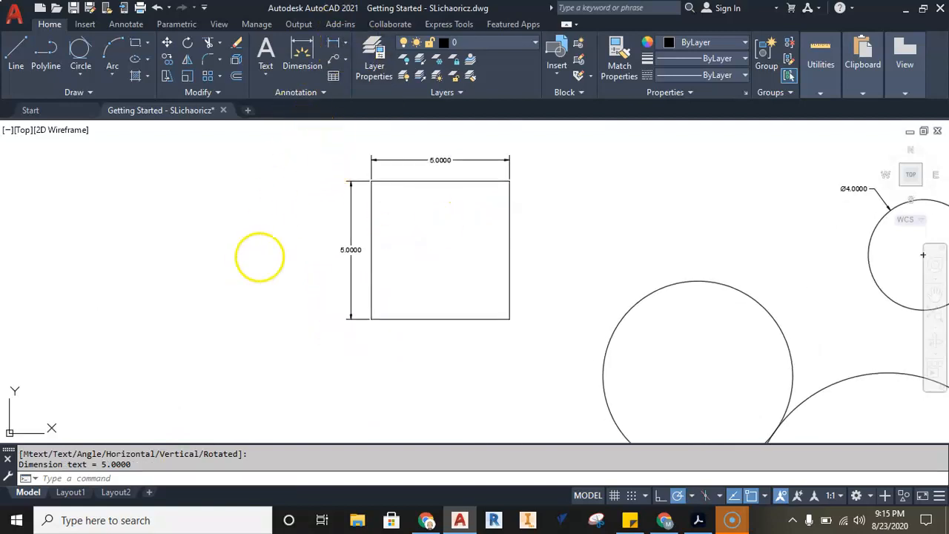
# Draw a horizontal line left of the dimensioned square and continue it with a line about 6.29 long sloping back up-left at about 43°.
pyautogui.moveTo(260, 257); pyautogui.dragTo(324, 207, button='middle')
pyautogui.click(16, 49)
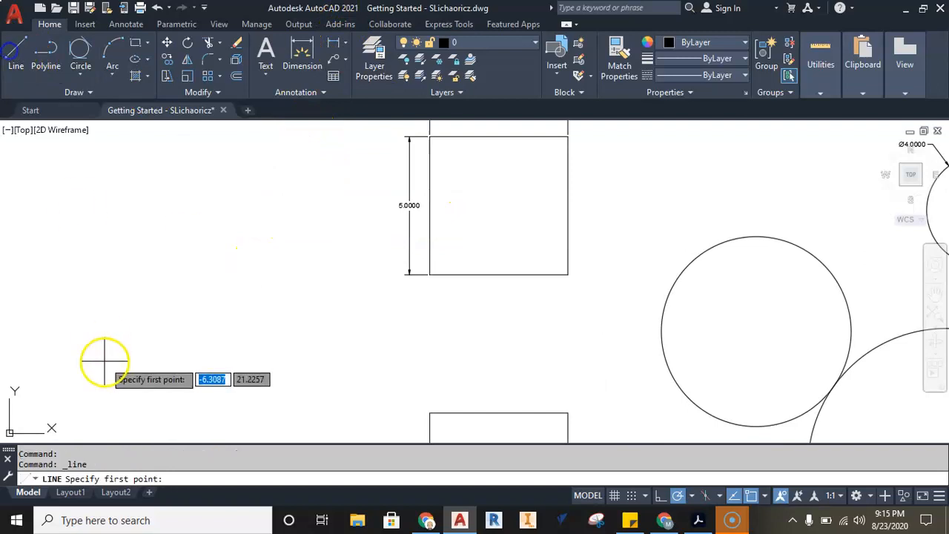
pyautogui.click(95, 318)
pyautogui.click(302, 318)
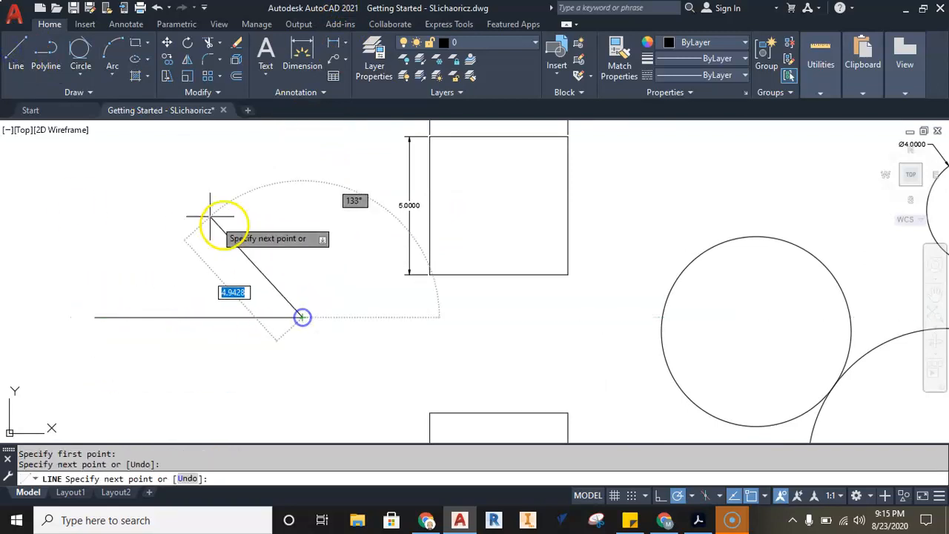
pyautogui.click(175, 198)
pyautogui.press('Escape')
pyautogui.moveTo(304, 212); pyautogui.dragTo(355, 192, button='middle')
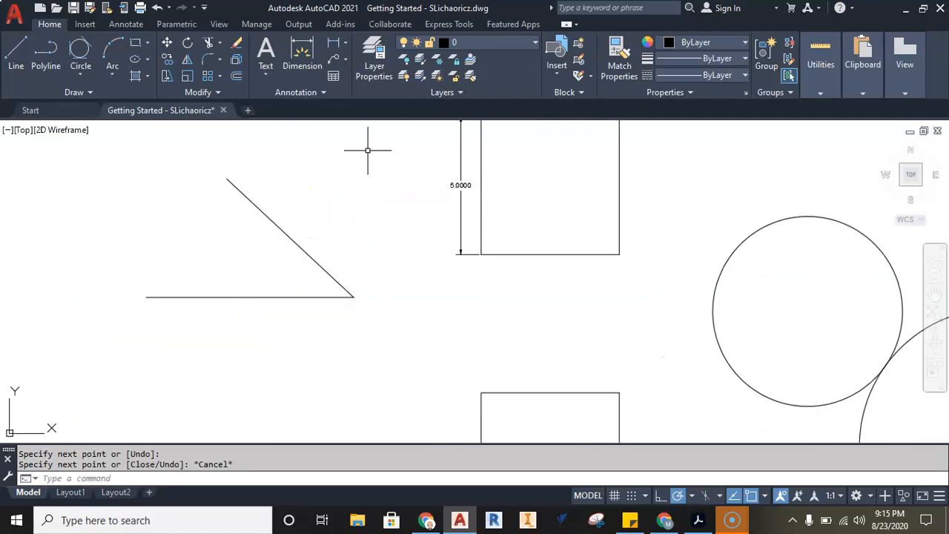
# Add an angular dimension between the sloped line and the horizontal line, placing its arc inside the angle.
pyautogui.click(346, 43)
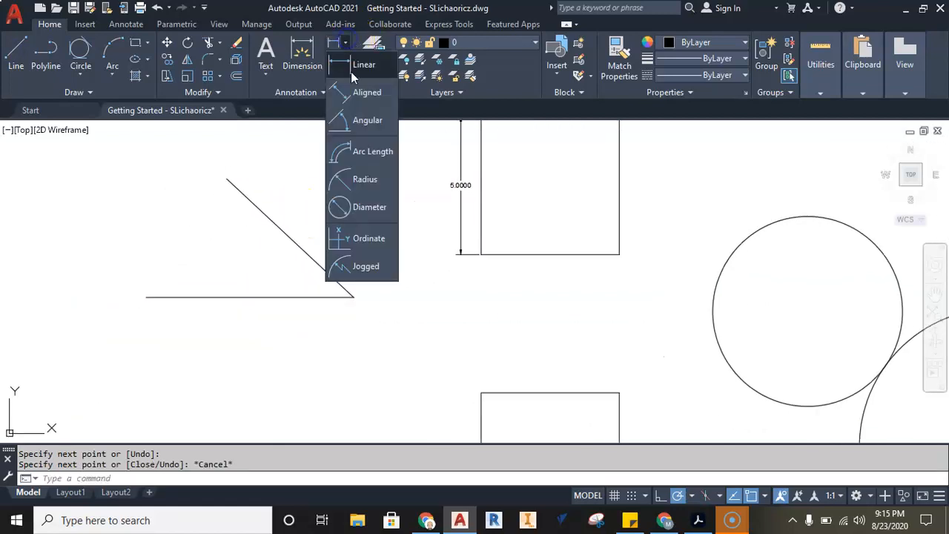
pyautogui.click(360, 123)
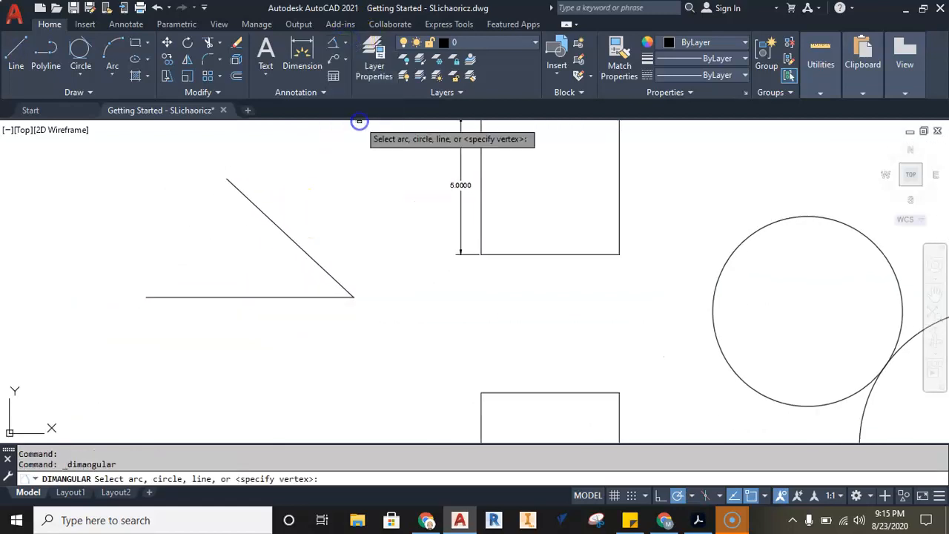
pyautogui.click(282, 233)
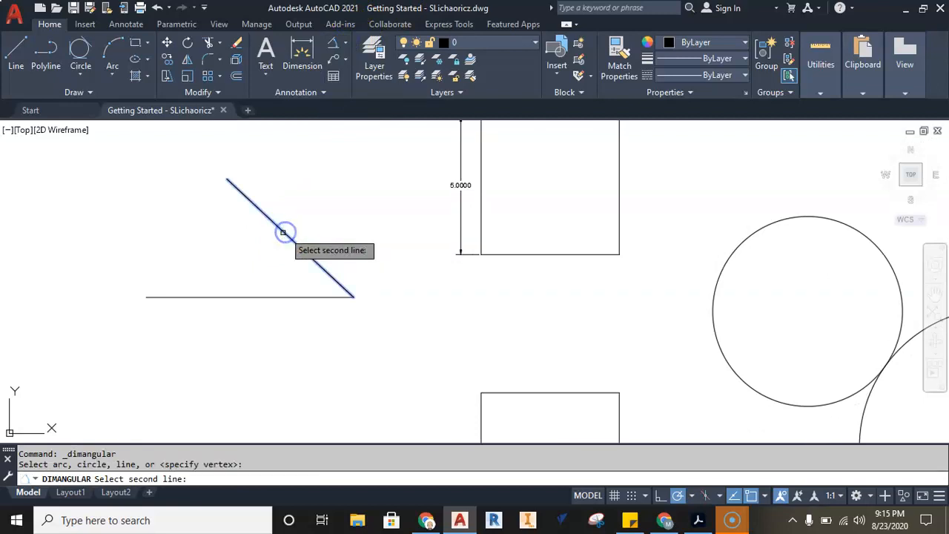
pyautogui.click(248, 297)
pyautogui.click(239, 235)
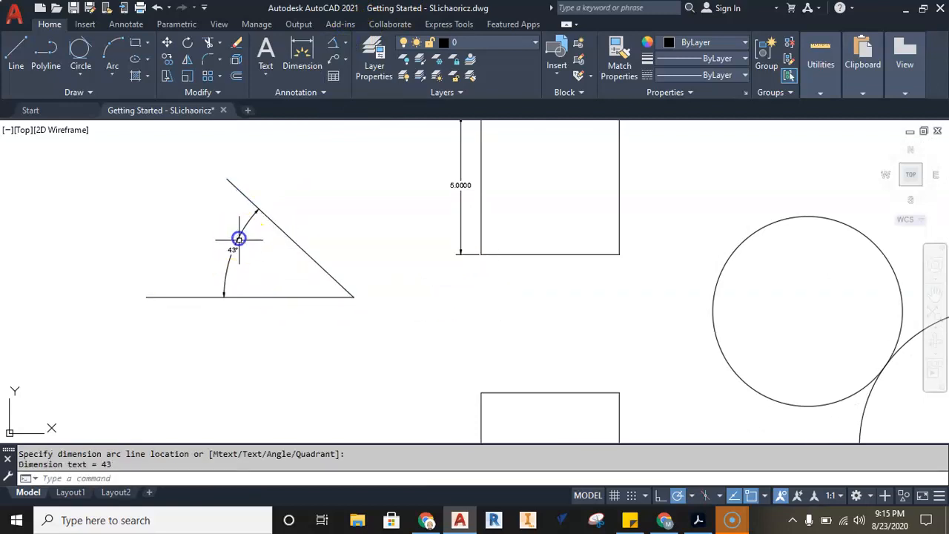
pyautogui.scroll(6, 239, 258)
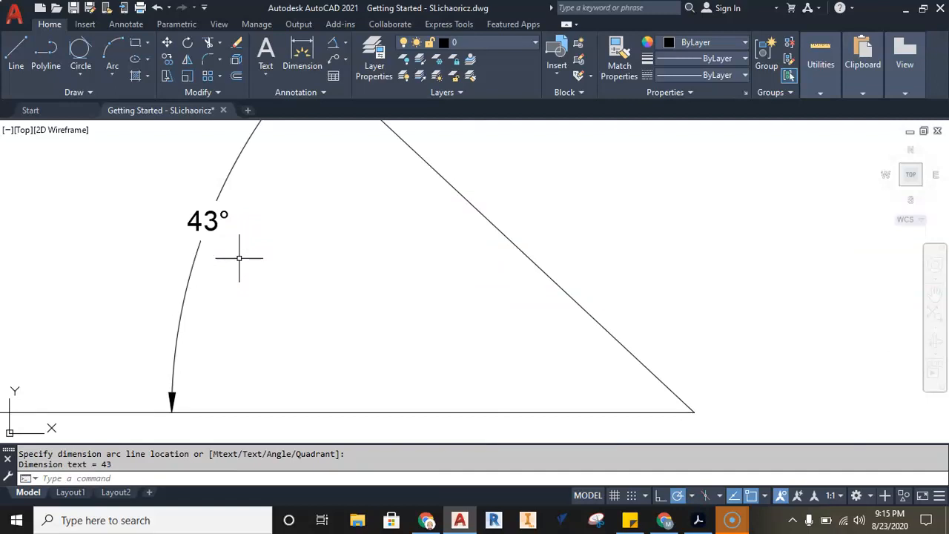
pyautogui.scroll(-2, 238, 258)
pyautogui.click(240, 261)
pyautogui.scroll(-3, 274, 264)
pyautogui.press('Escape')
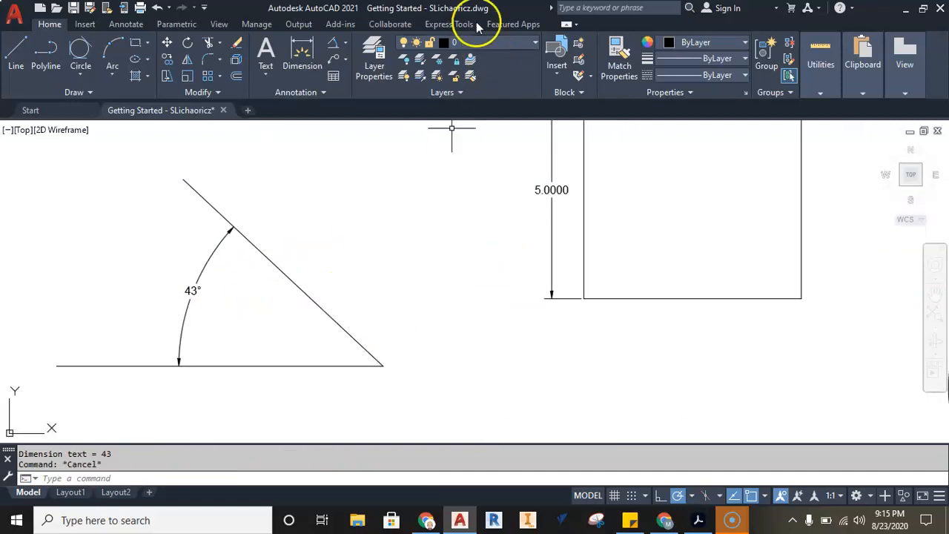
# Add an aligned dimension along the sloped line from its upper end to the vertex, offset to its upper right.
pyautogui.click(344, 46)
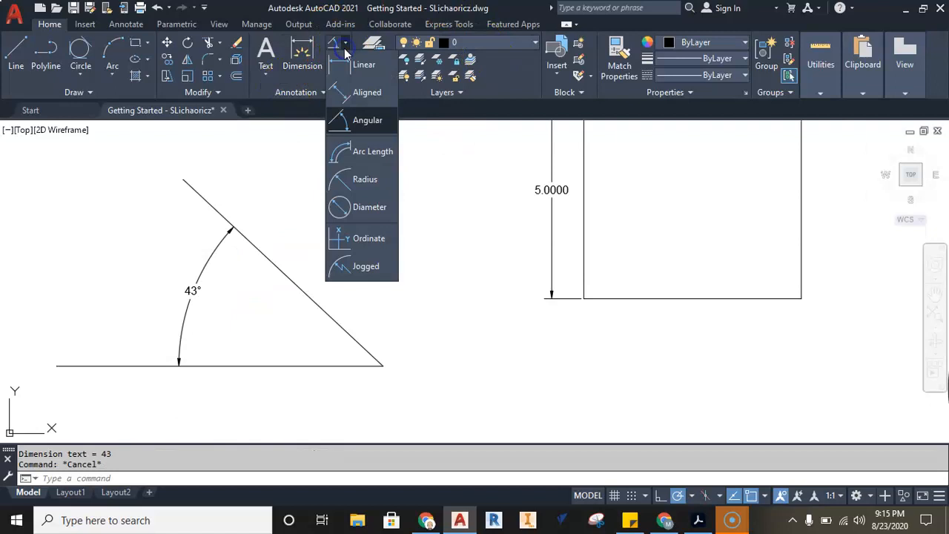
pyautogui.click(329, 126)
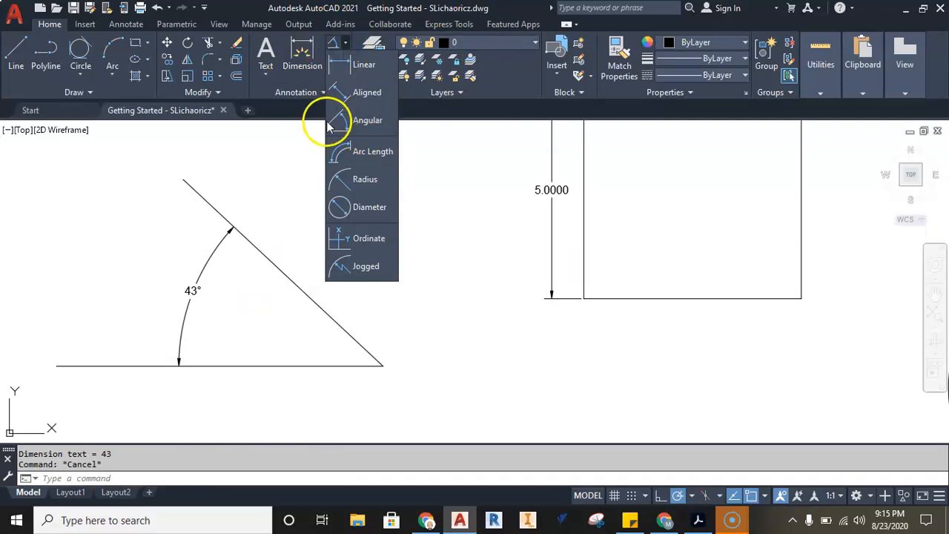
pyautogui.click(367, 93)
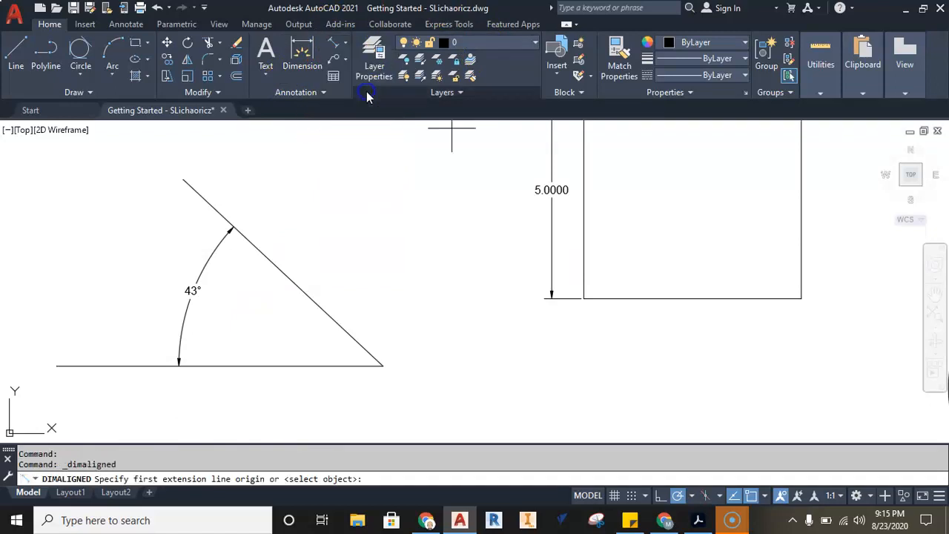
pyautogui.click(183, 179)
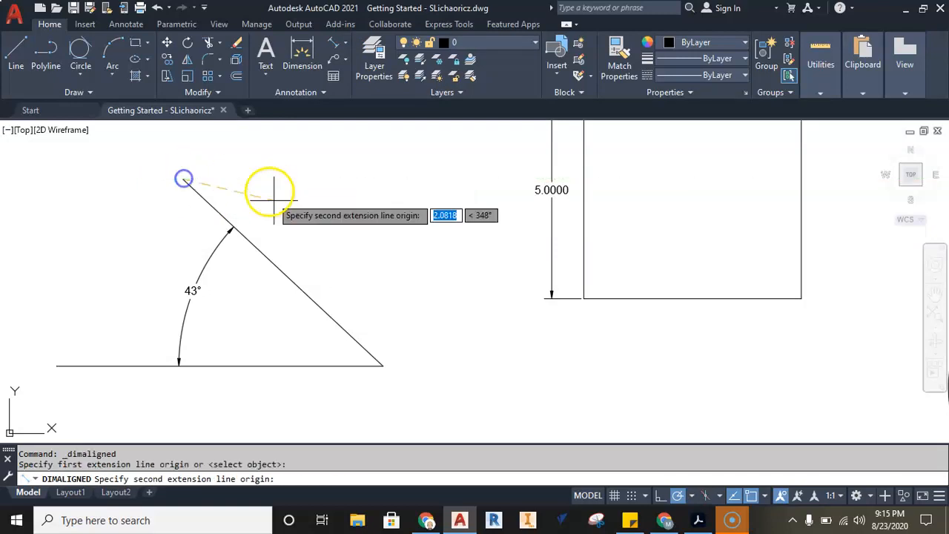
pyautogui.click(383, 365)
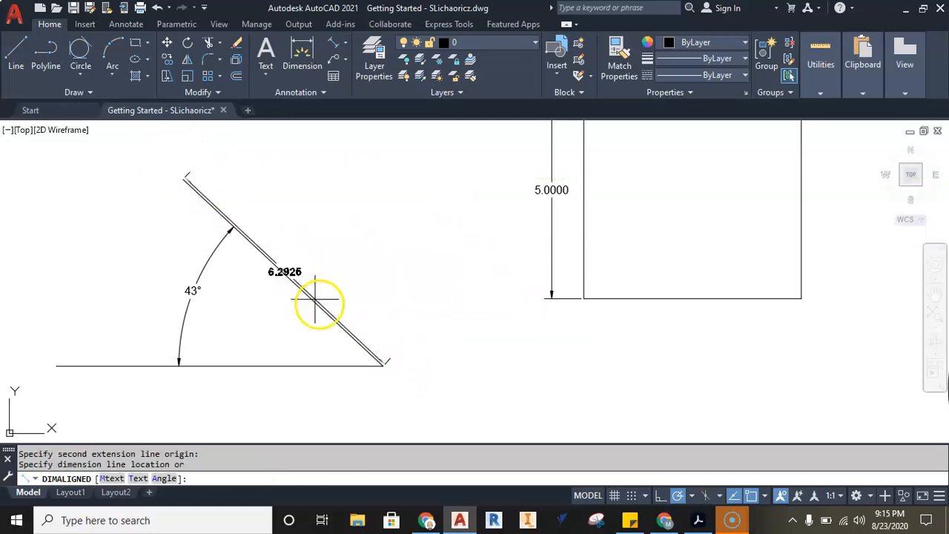
pyautogui.click(319, 256)
# Add an aligned dimension to the right edge of the square, placing it outside the square.
pyautogui.moveTo(465, 218); pyautogui.dragTo(250, 261, button='middle')
pyautogui.click(334, 43)
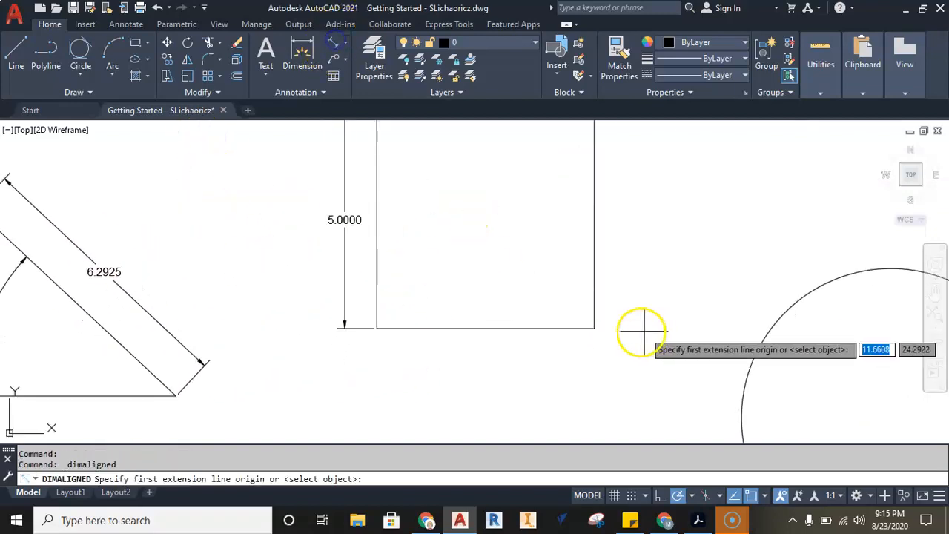
pyautogui.click(594, 328)
pyautogui.moveTo(637, 243); pyautogui.dragTo(586, 340, button='middle')
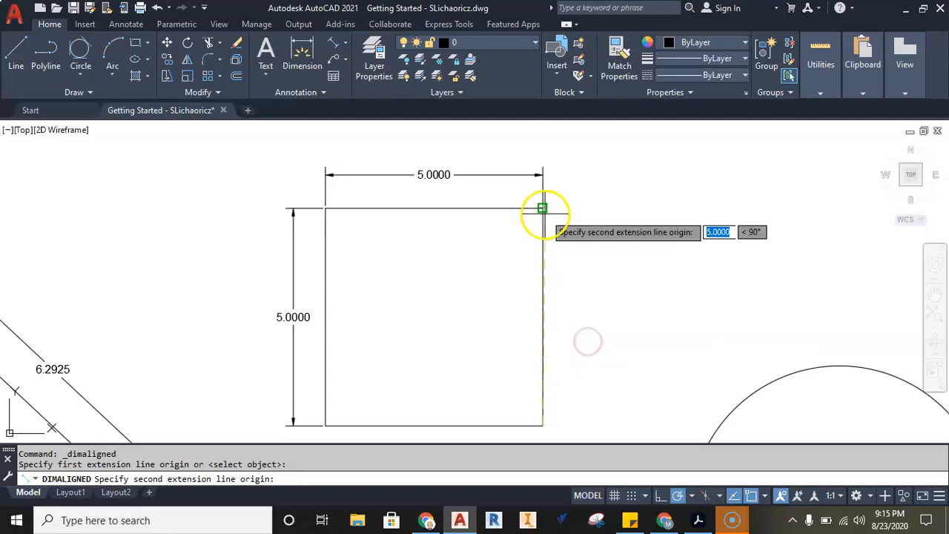
pyautogui.click(543, 208)
pyautogui.click(577, 304)
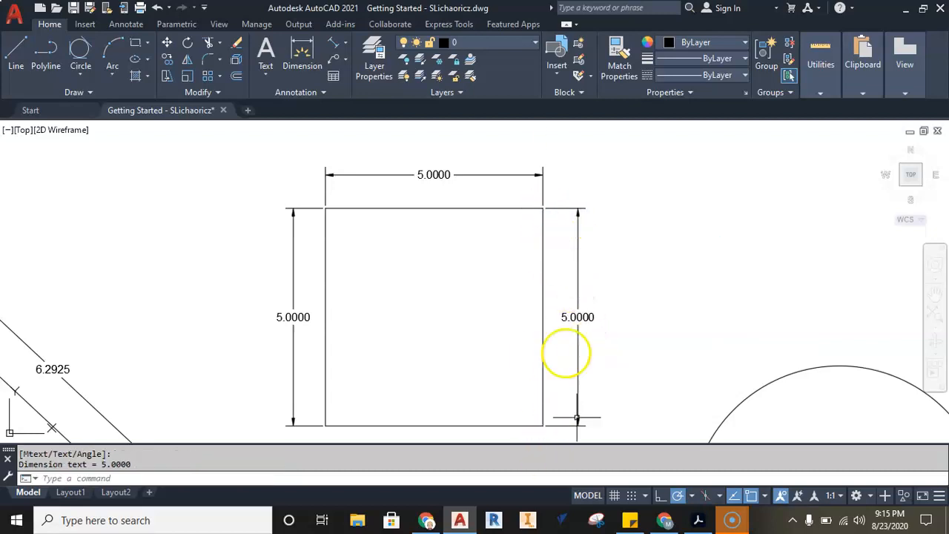
pyautogui.moveTo(520, 385)
pyautogui.mouseDown(button='middle')
pyautogui.moveTo(716, 246)
pyautogui.moveTo(511, 334)
pyautogui.mouseUp(button='middle')
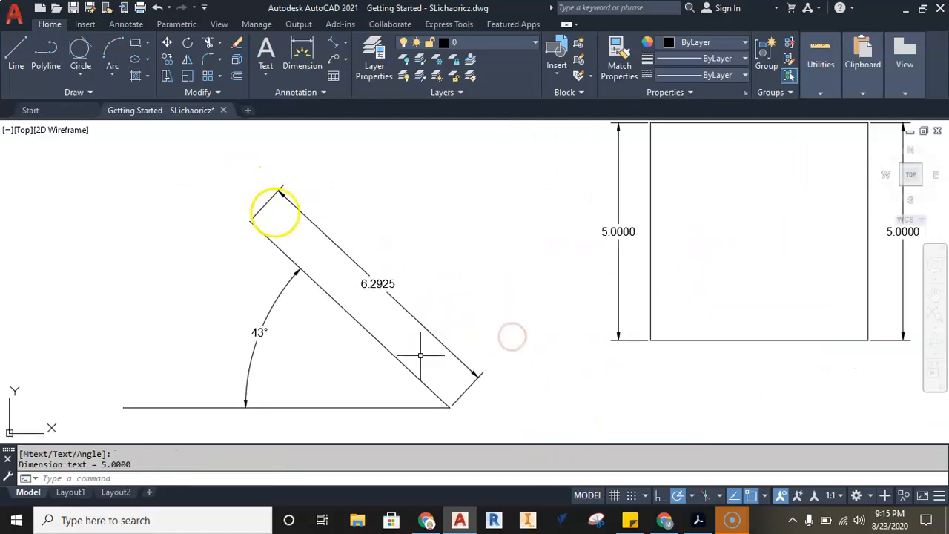
# Add a vertical linear dimension between the two endpoints of the sloped line, placing it to the right of the angle.
pyautogui.click(348, 45)
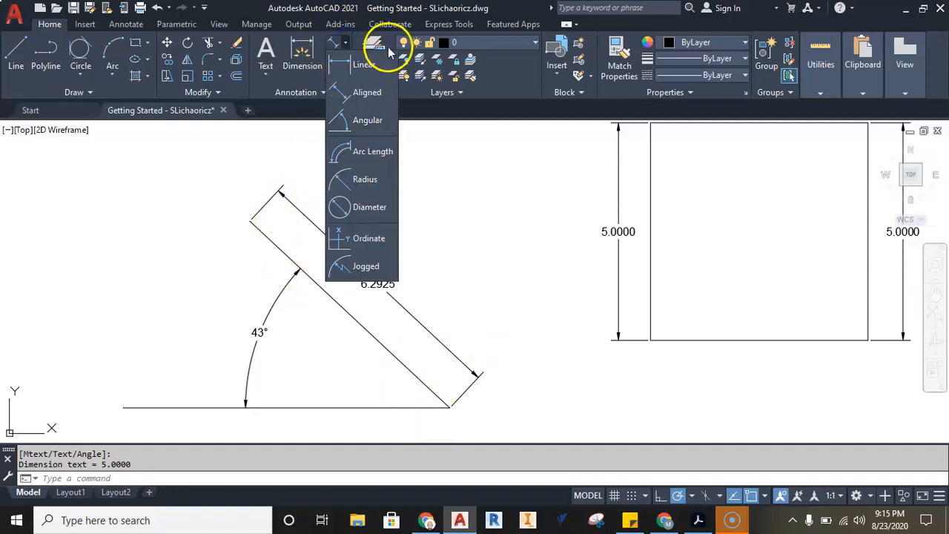
pyautogui.click(364, 64)
pyautogui.click(249, 221)
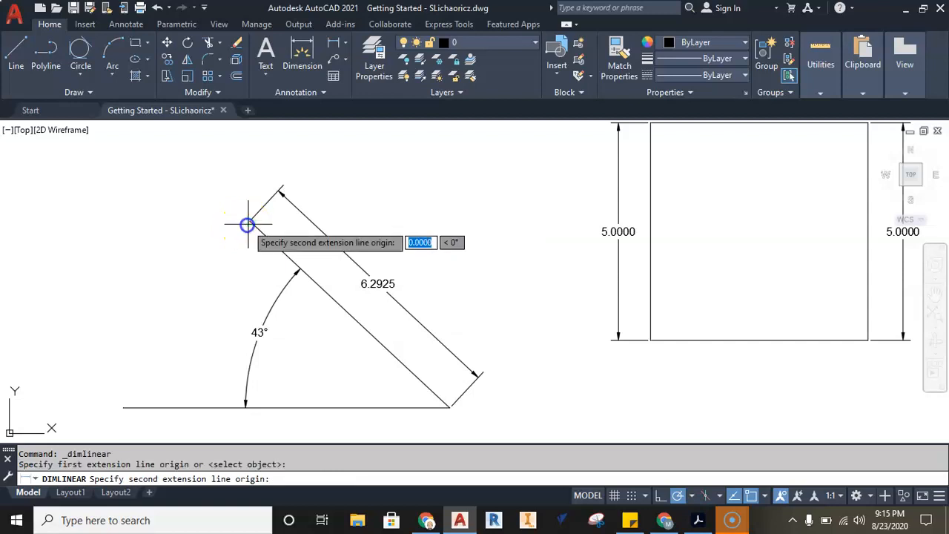
pyautogui.click(449, 407)
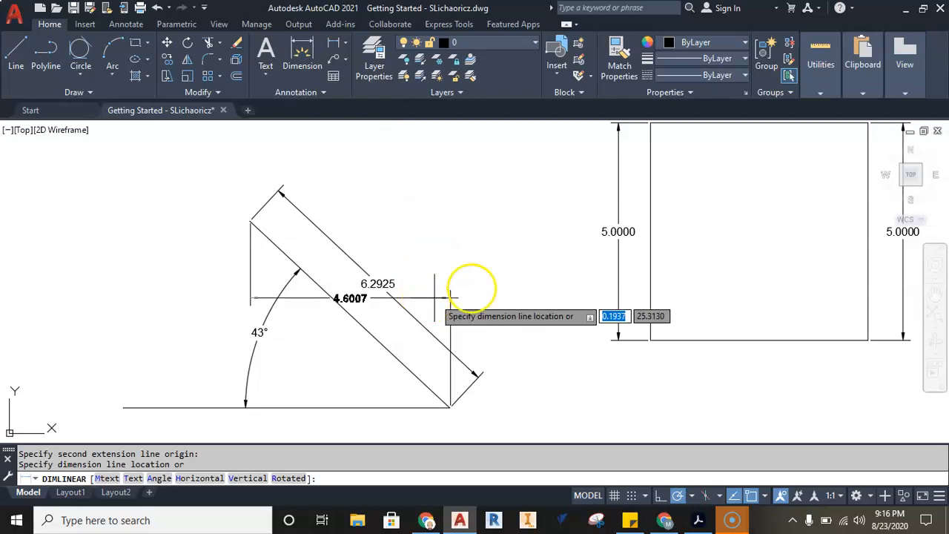
pyautogui.click(547, 314)
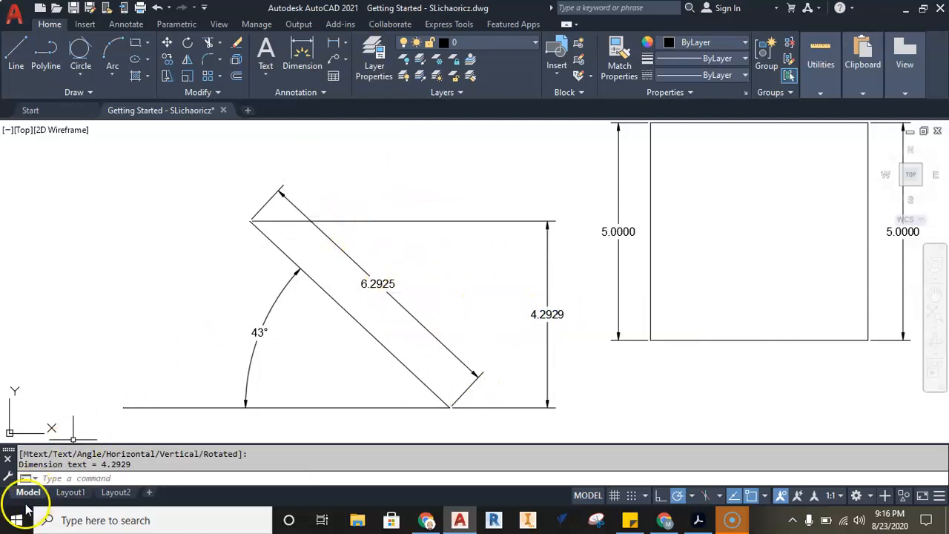
pyautogui.press('Delete')
pyautogui.click(345, 46)
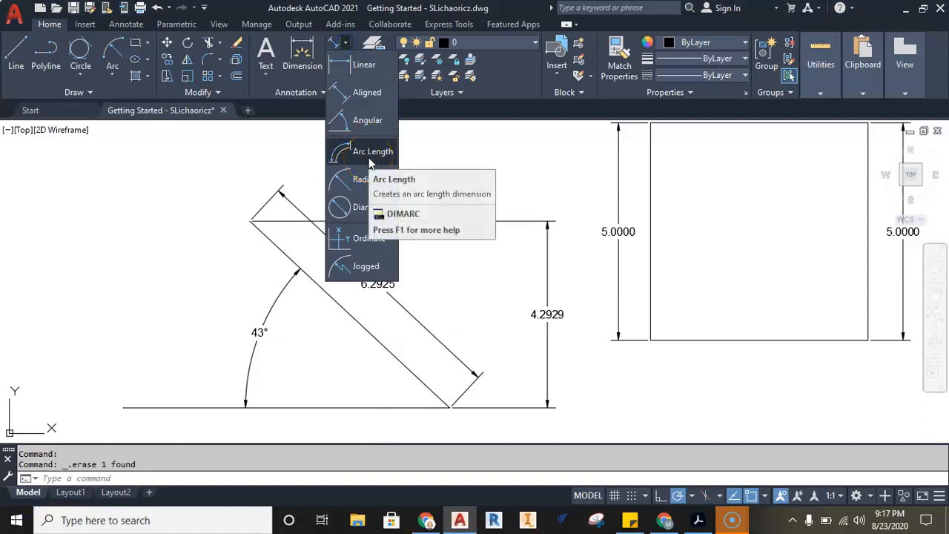
pyautogui.click(255, 160)
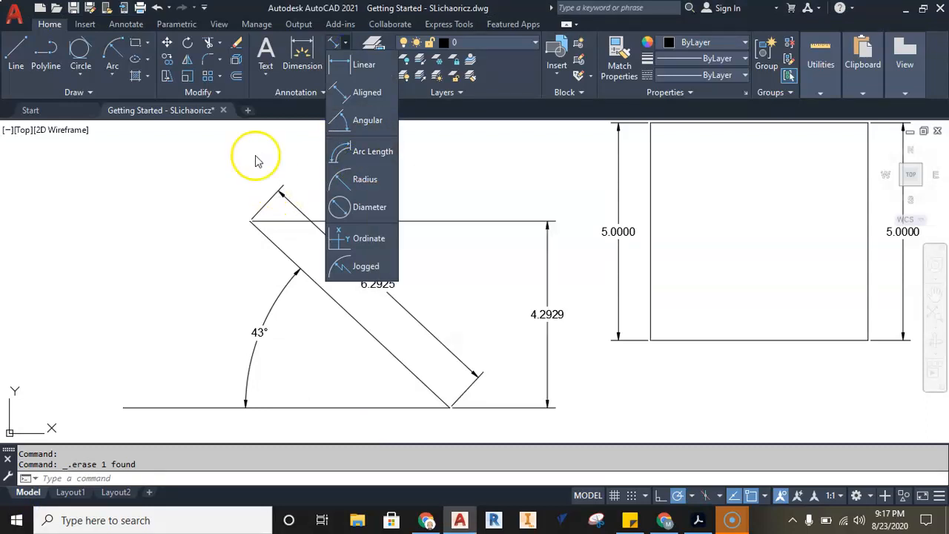
pyautogui.click(113, 72)
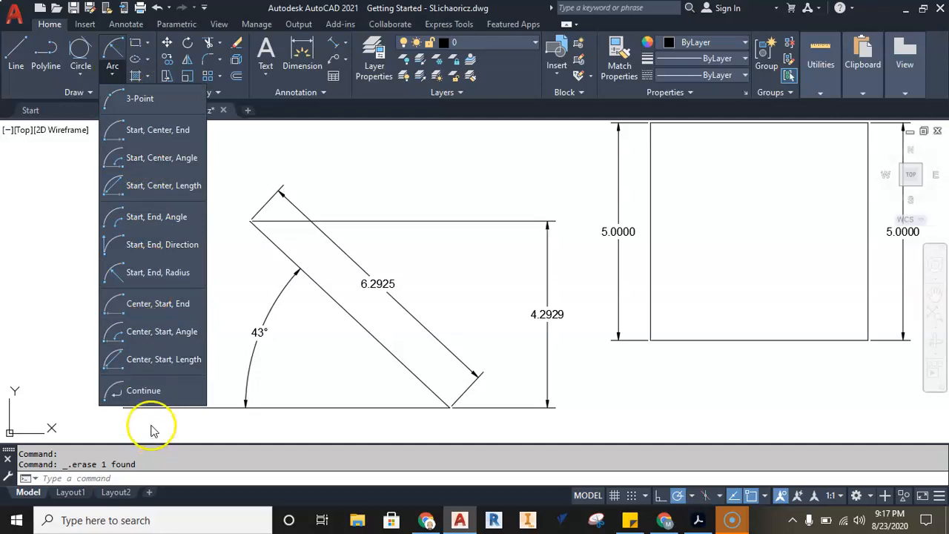
pyautogui.click(221, 276)
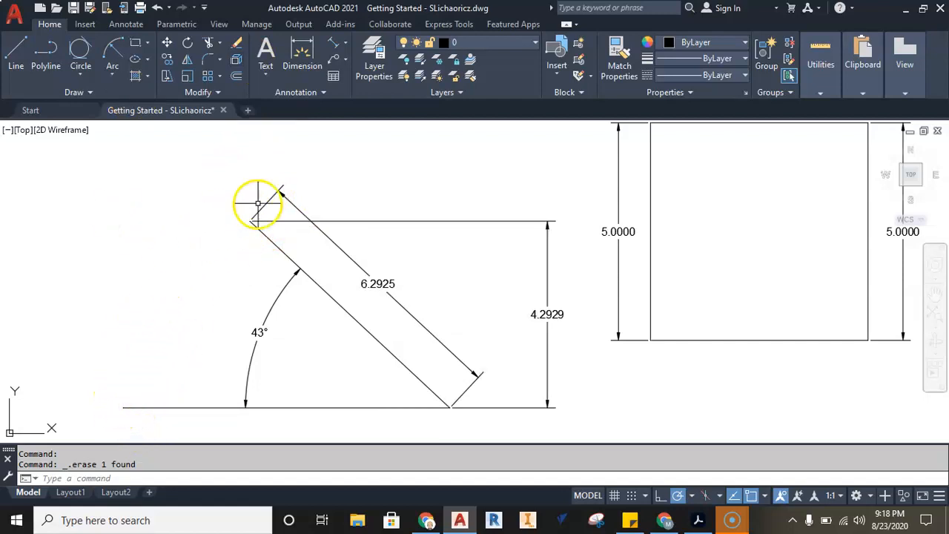
# Draw a Start, End, Radius arc from the sloped line's upper end to the horizontal line's outer end, with radius 3.
pyautogui.click(111, 73)
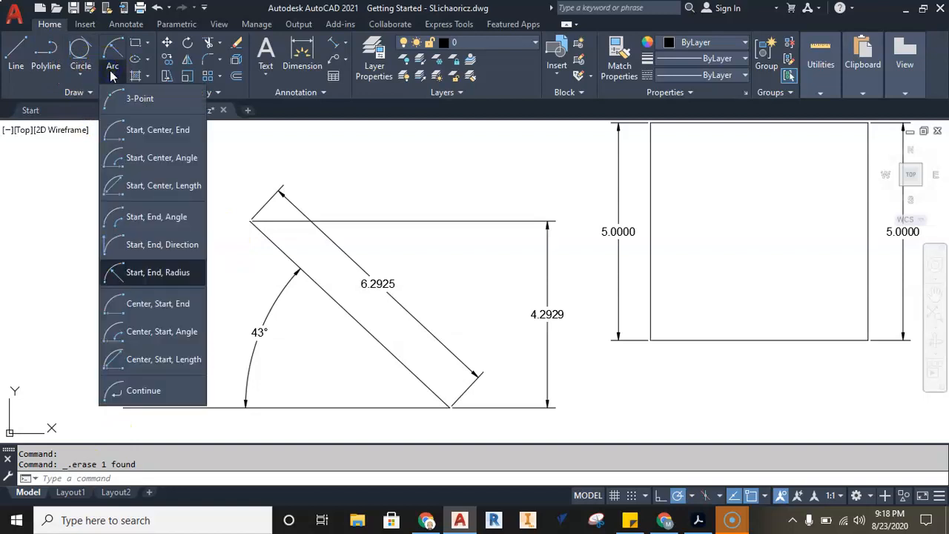
pyautogui.click(122, 101)
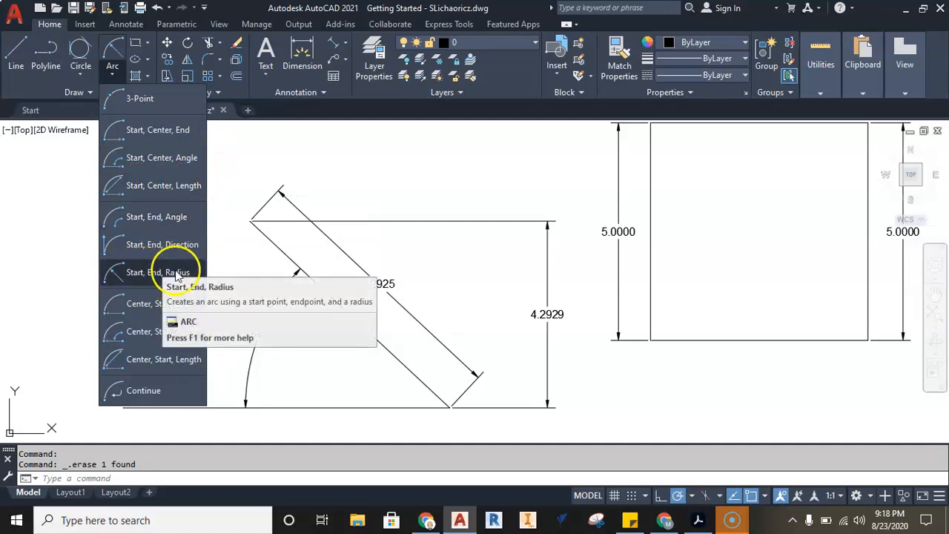
pyautogui.click(159, 272)
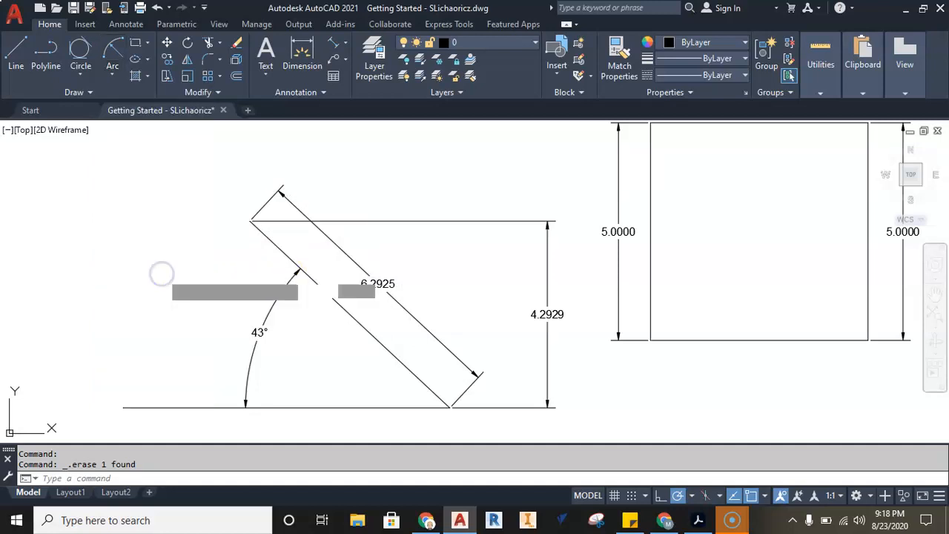
pyautogui.click(250, 220)
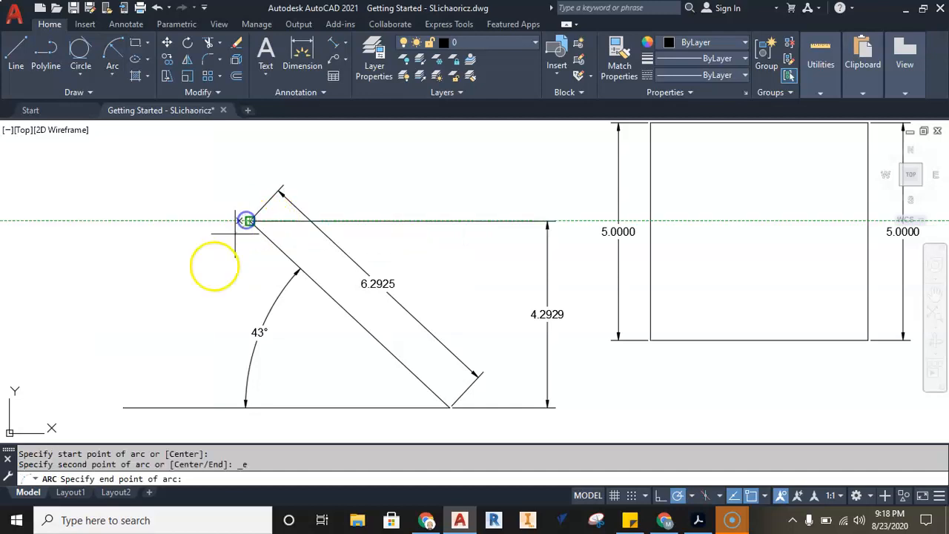
pyautogui.click(123, 407)
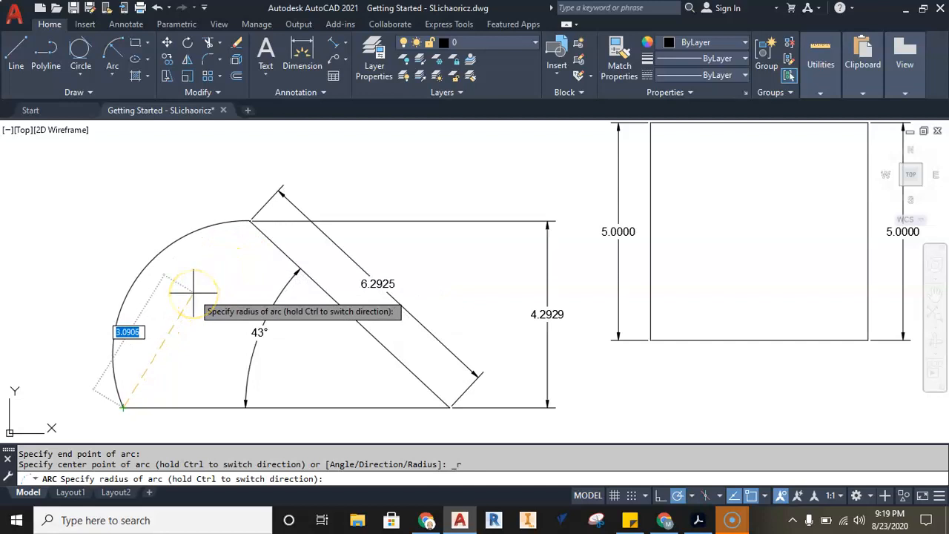
pyautogui.press('Return')
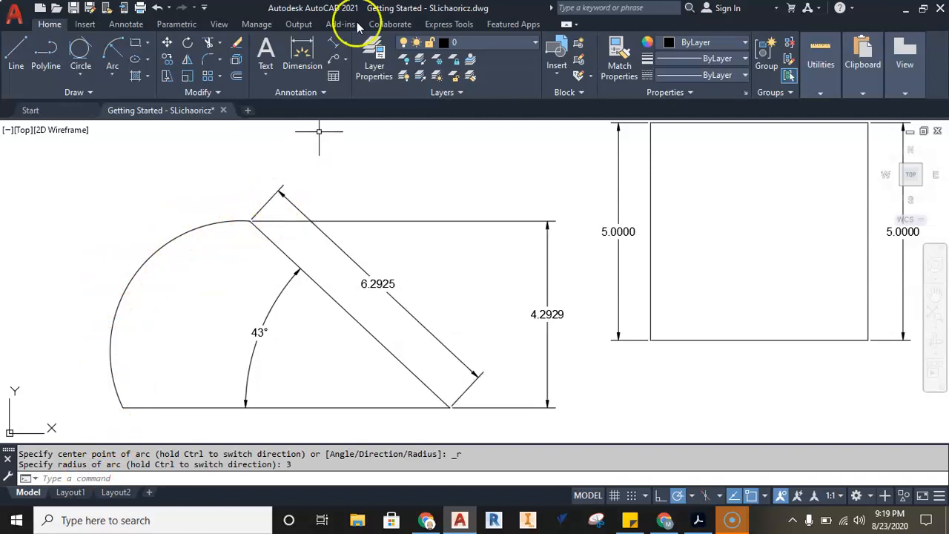
# Add an arc length dimension to the new arc, placing it outside the curve.
pyautogui.click(347, 41)
pyautogui.click(366, 159)
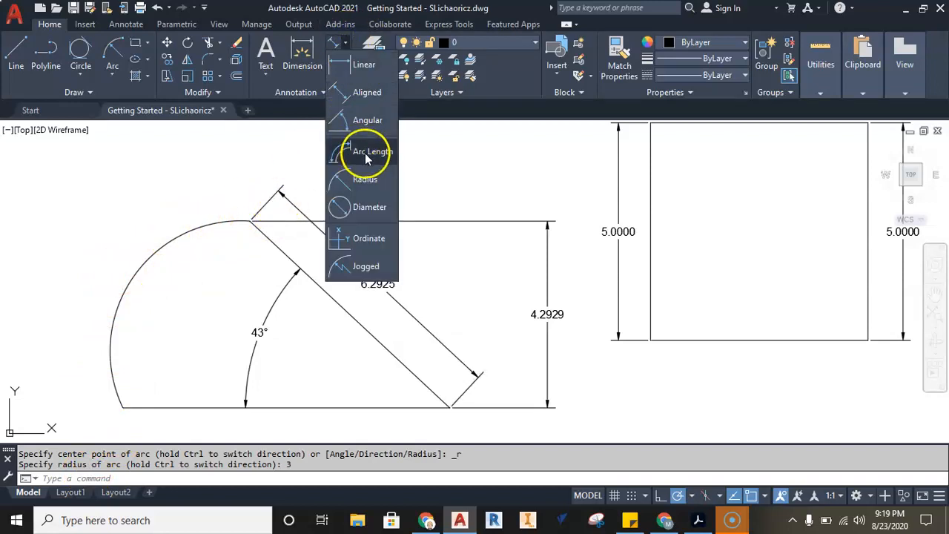
pyautogui.click(204, 227)
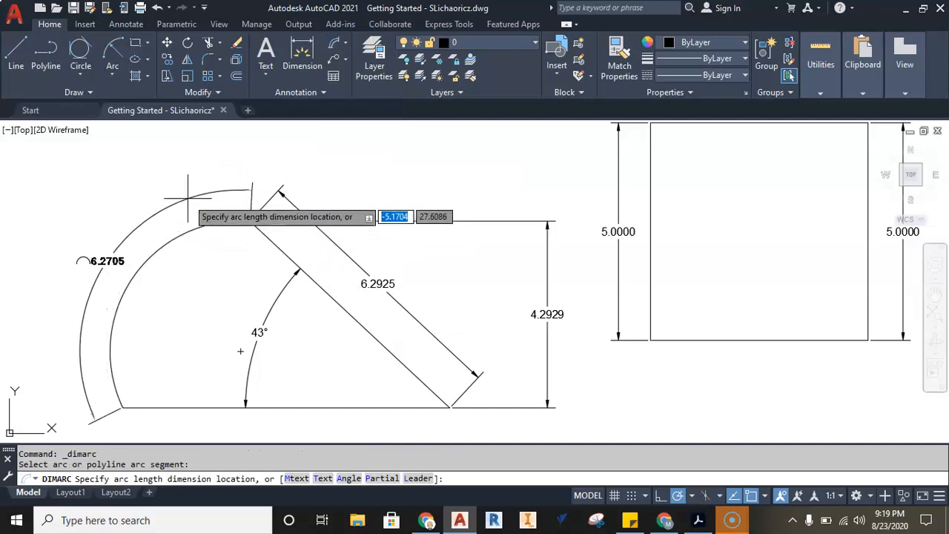
pyautogui.click(79, 260)
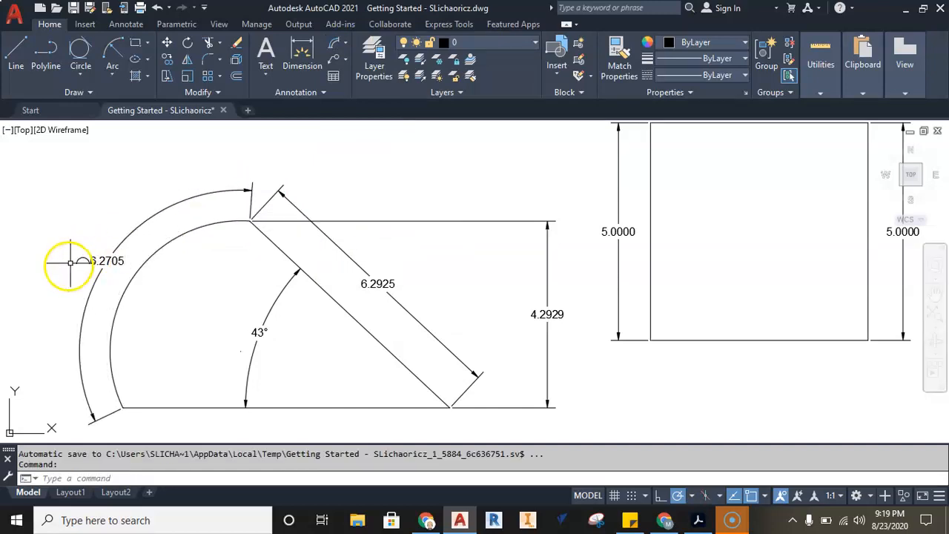
pyautogui.moveTo(180, 265); pyautogui.dragTo(261, 251, button='middle')
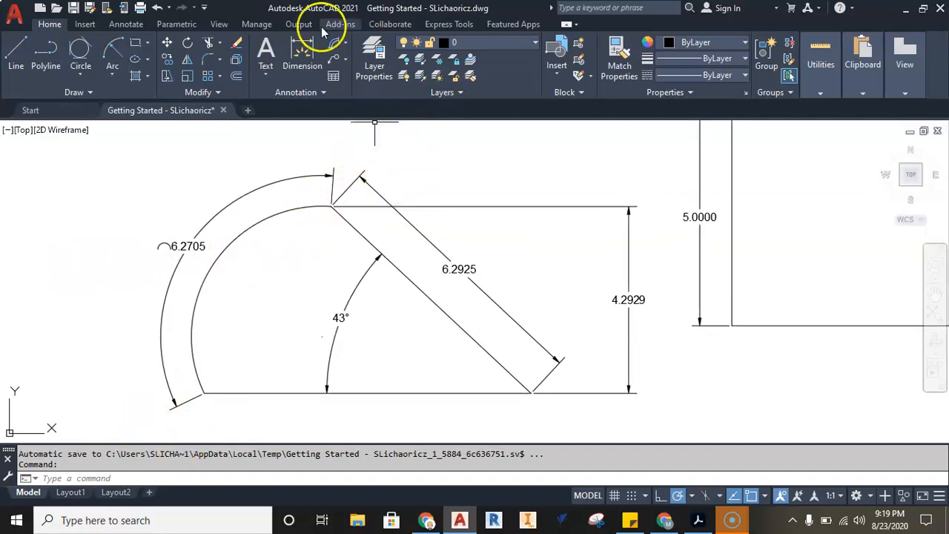
# Add an aligned dimension between the arc's two endpoints, placing it beyond the arc length dimension.
pyautogui.click(344, 49)
pyautogui.click(356, 94)
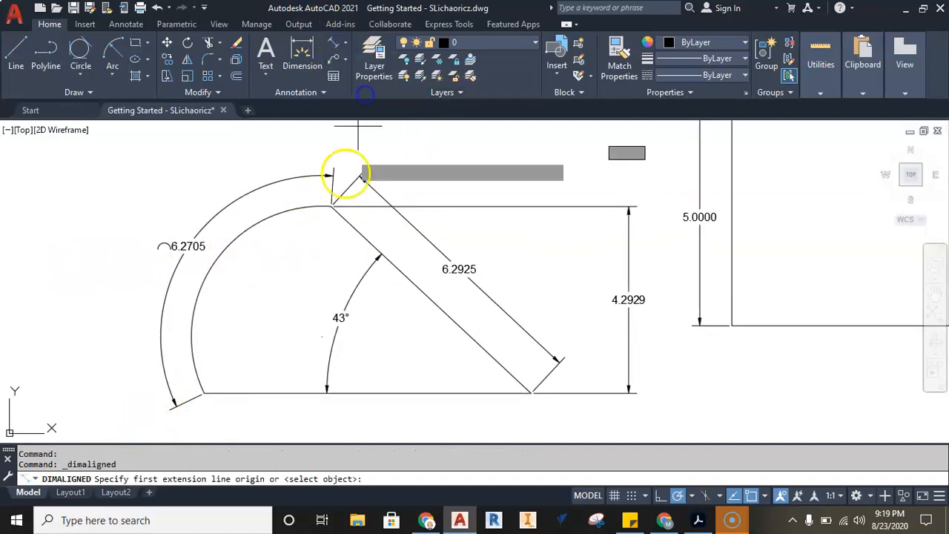
pyautogui.click(332, 207)
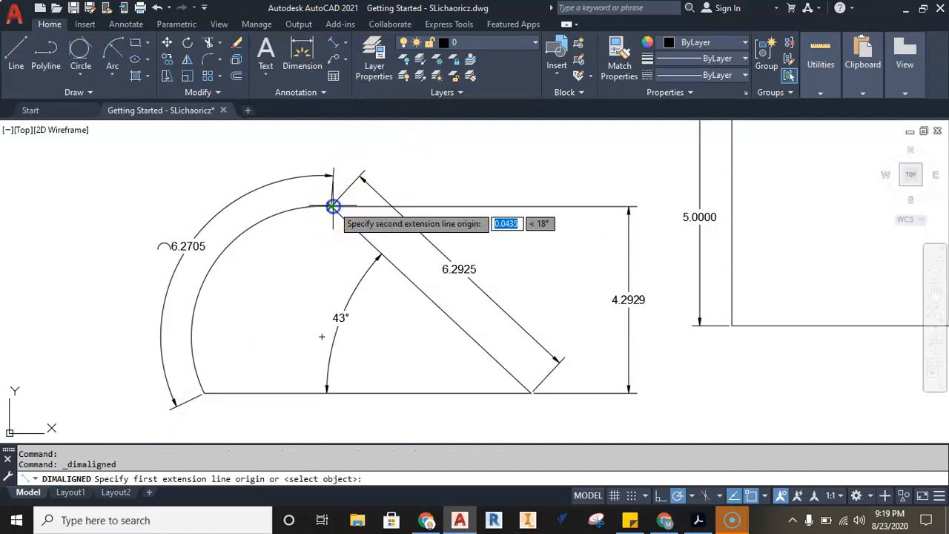
pyautogui.click(205, 391)
pyautogui.click(87, 264)
pyautogui.moveTo(187, 240); pyautogui.dragTo(223, 271, button='middle')
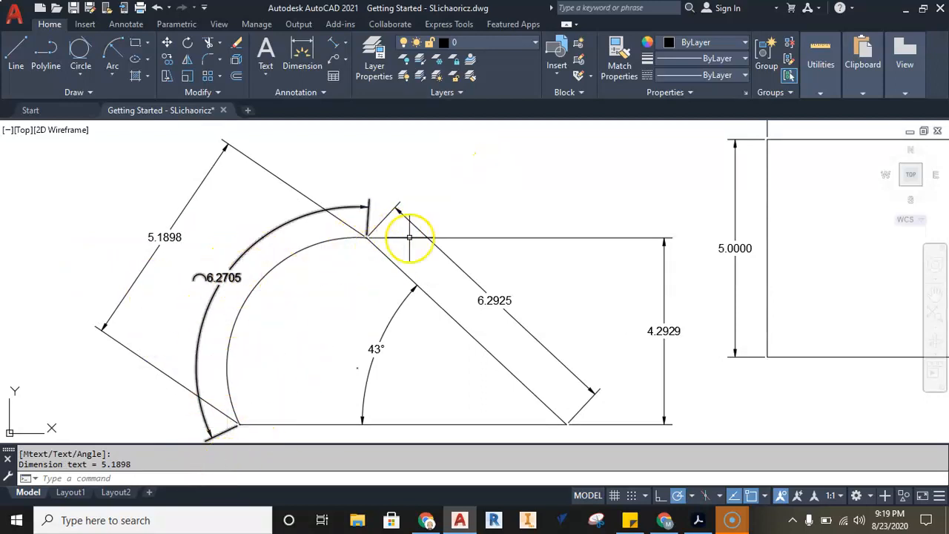
# Erase the aligned dimension along the sloped line and the vertical dimension beside it.
pyautogui.scroll(-3, 352, 307)
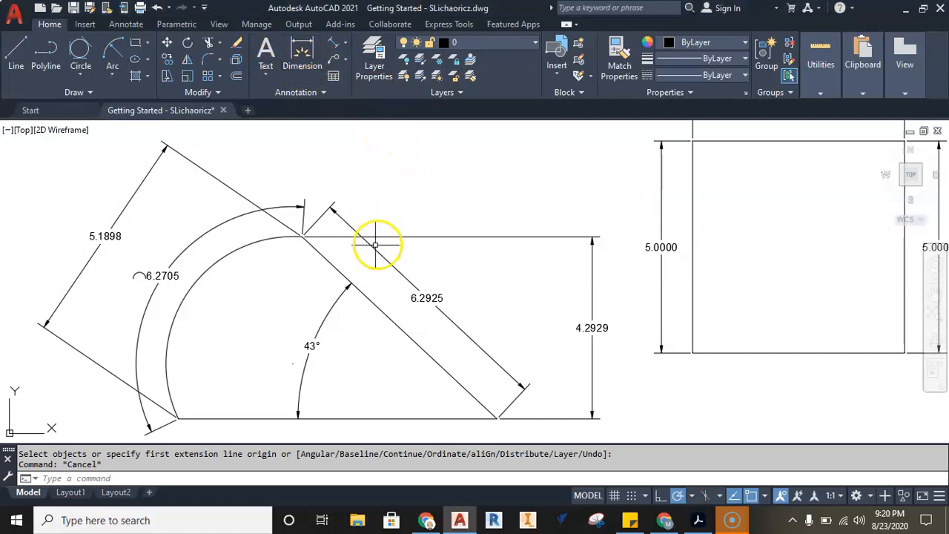
pyautogui.scroll(-2, 376, 245)
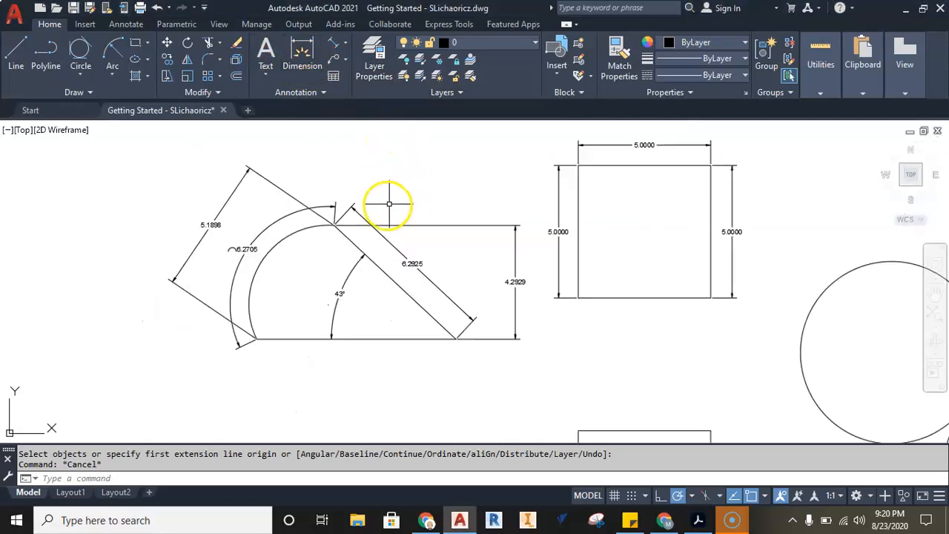
pyautogui.click(345, 42)
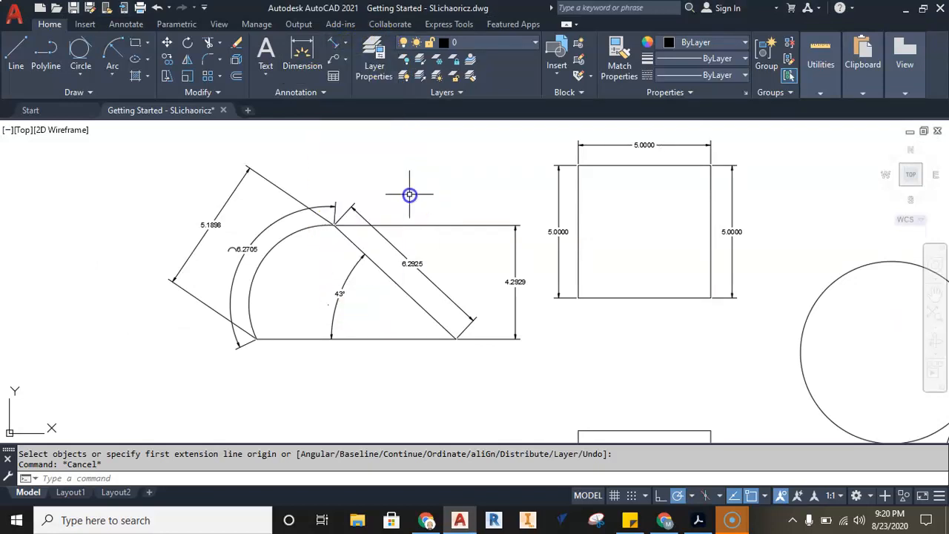
pyautogui.scroll(2, 392, 206)
pyautogui.click(378, 264)
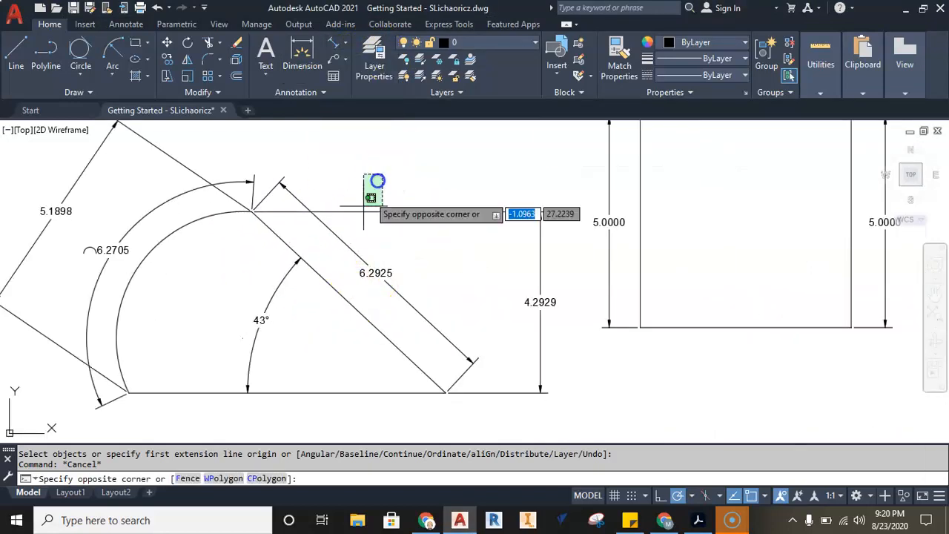
pyautogui.click(332, 255)
pyautogui.press('Delete')
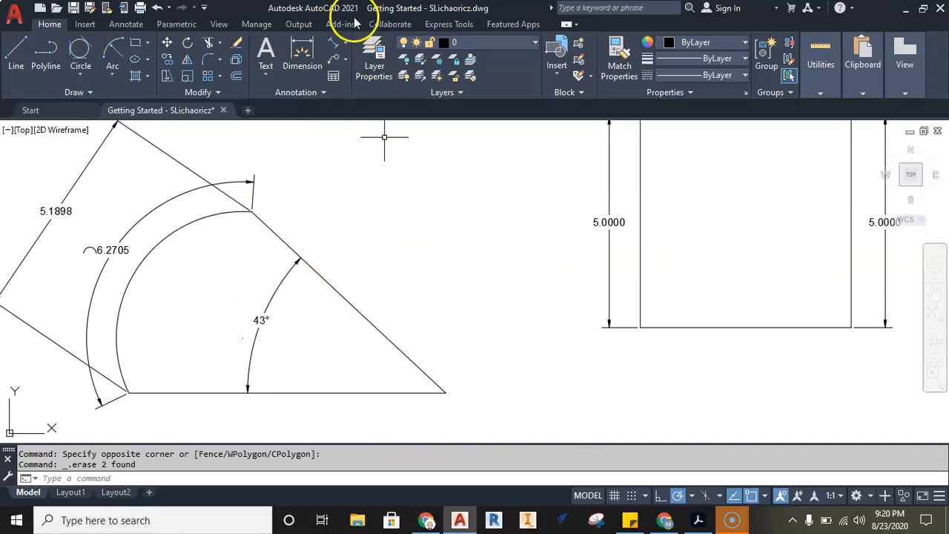
# Use the general Dimension command to dimension the vertical distance between the sloped line's endpoints, placing it to the right of the vertex.
pyautogui.click(304, 59)
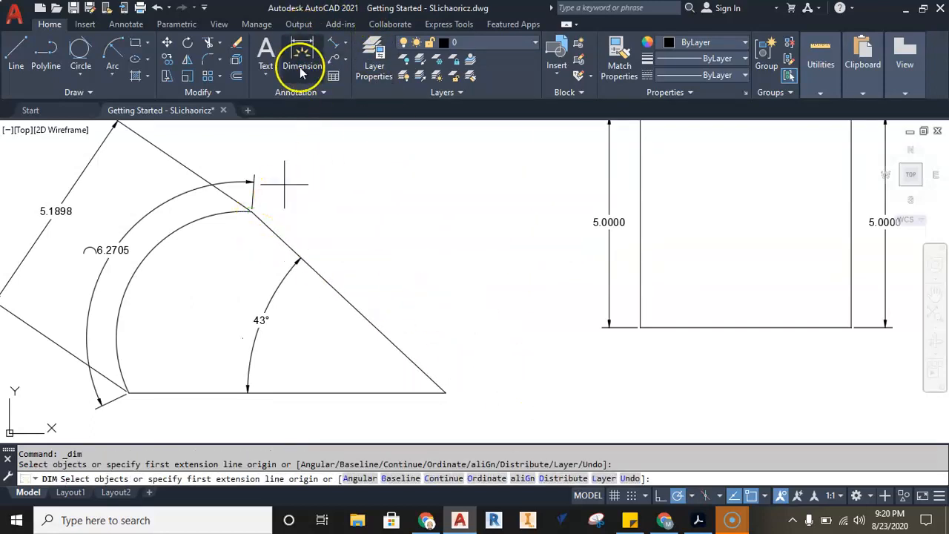
pyautogui.click(252, 214)
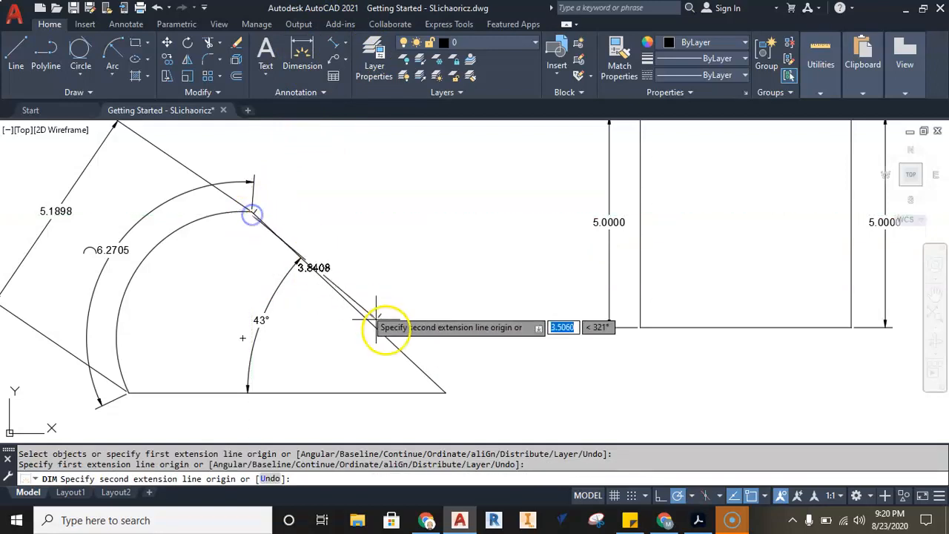
pyautogui.click(446, 390)
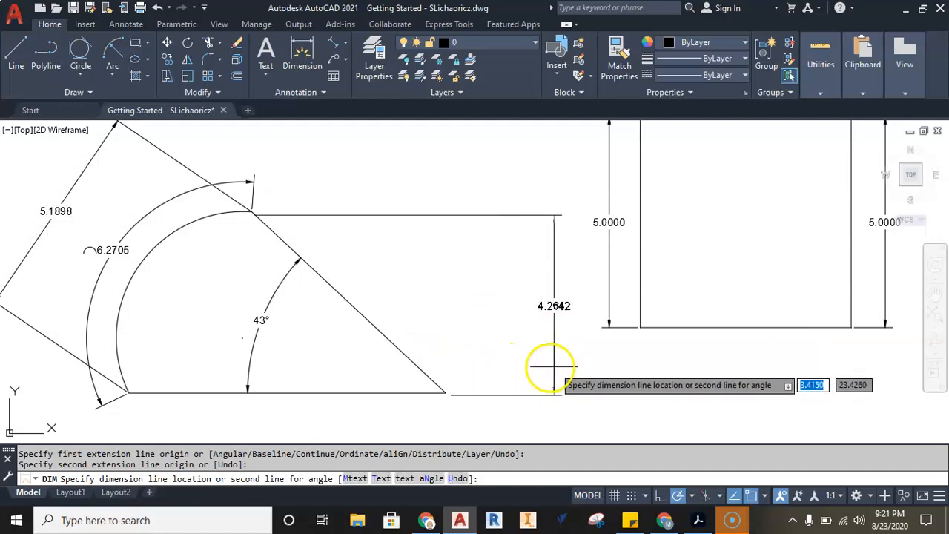
pyautogui.moveTo(330, 156); pyautogui.dragTo(379, 218, button='middle')
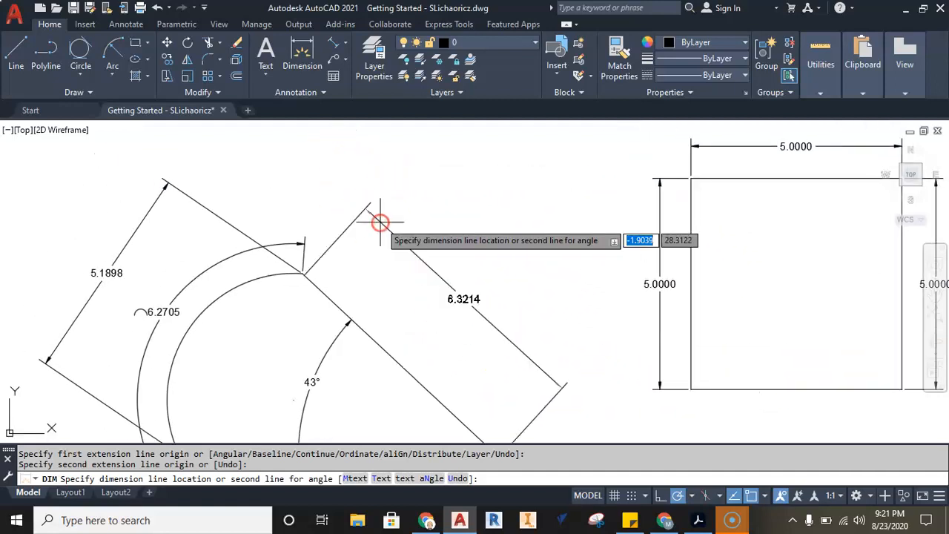
pyautogui.scroll(-2, 360, 181)
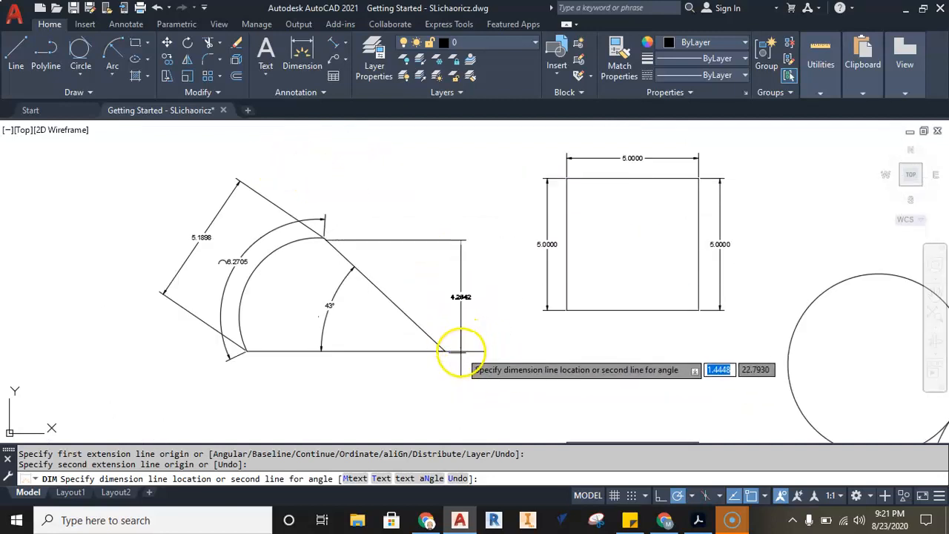
pyautogui.click(464, 350)
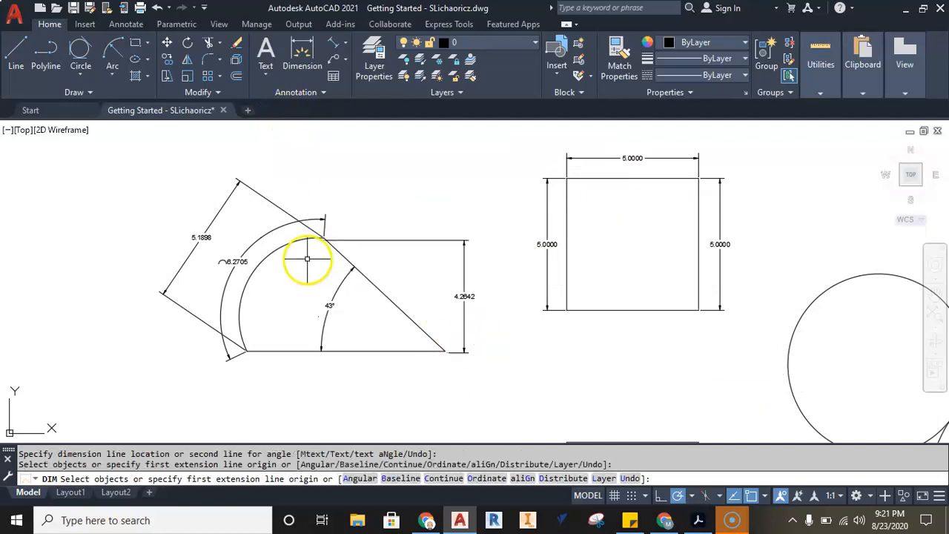
pyautogui.press('Return')
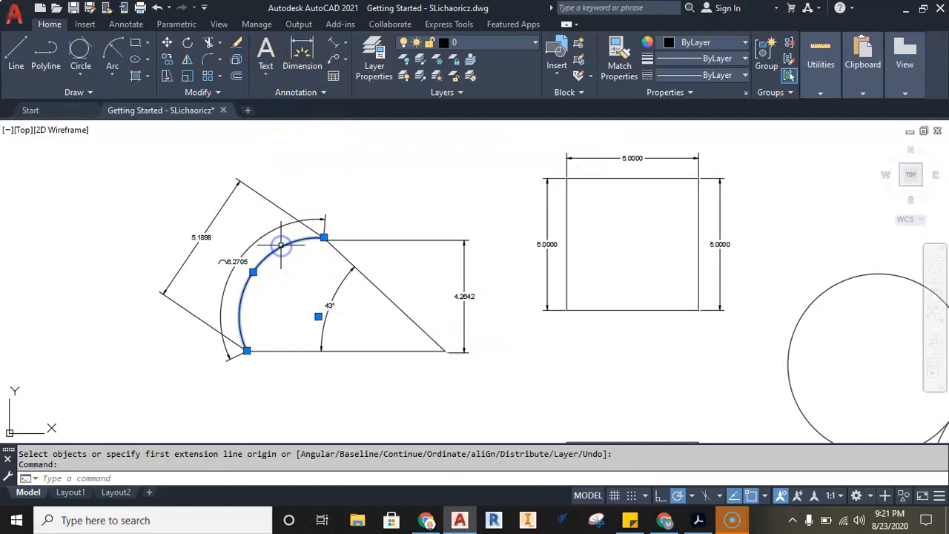
# Erase the radius 3 arc together with its arc length and aligned dimensions.
pyautogui.press('Delete')
pyautogui.click(284, 169)
pyautogui.click(267, 249)
pyautogui.press('Delete')
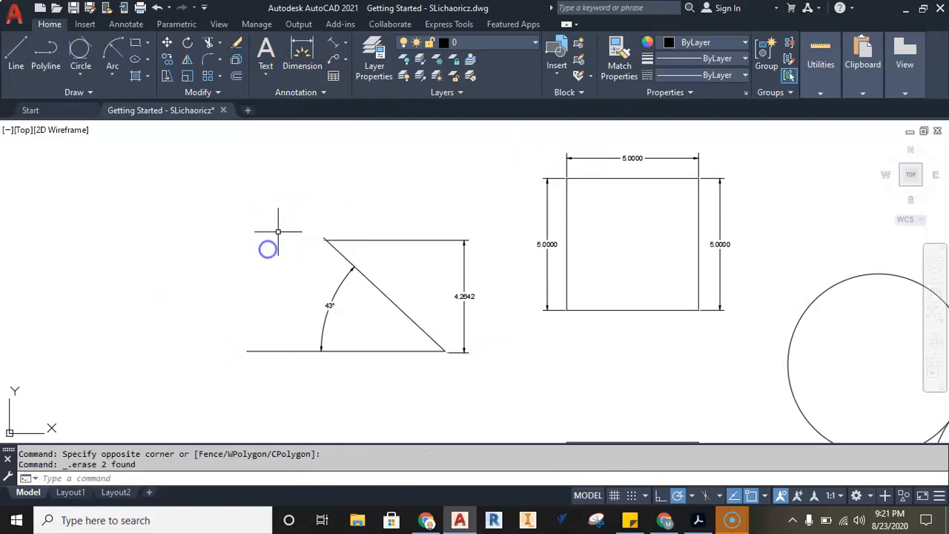
# Dimension the bottom edge of the square with the general Dimension command, placing the dimension just below it.
pyautogui.click(304, 56)
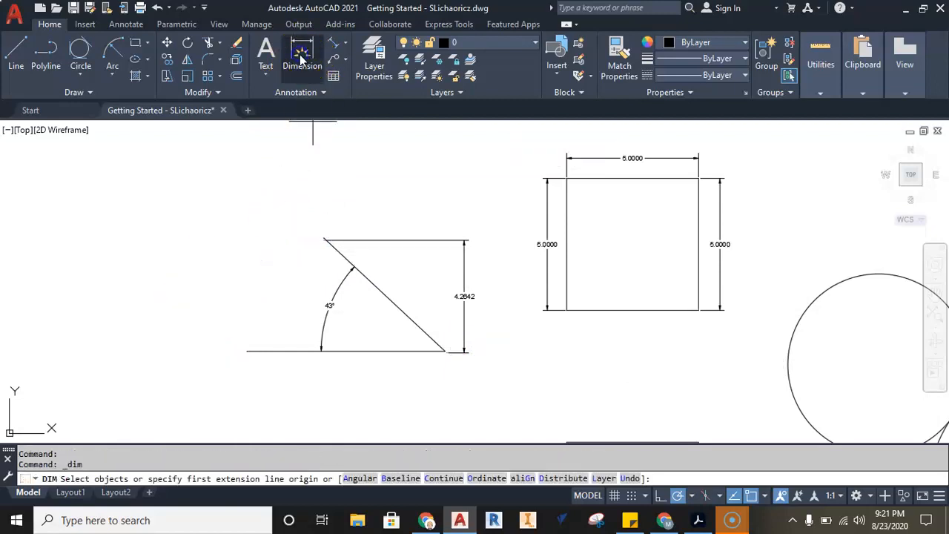
pyautogui.click(560, 310)
pyautogui.click(565, 310)
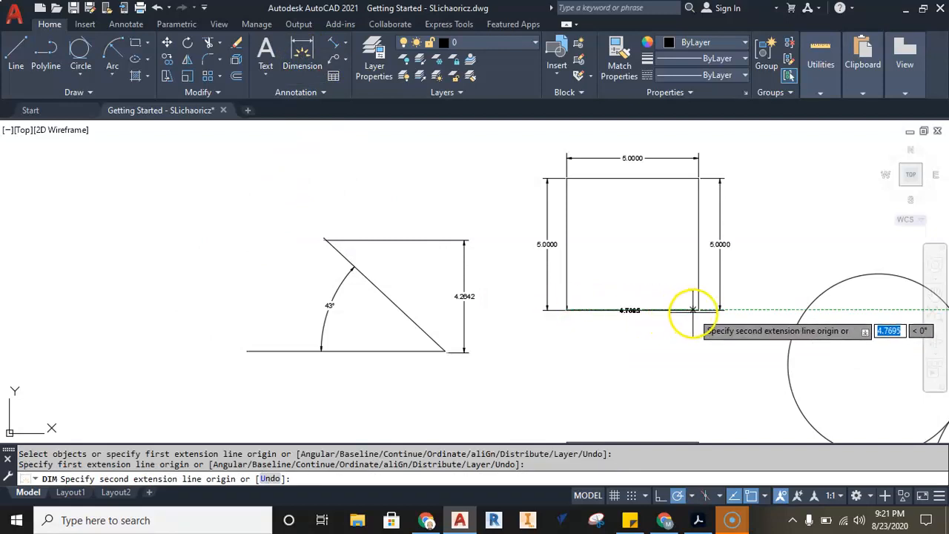
pyautogui.click(699, 310)
pyautogui.click(688, 324)
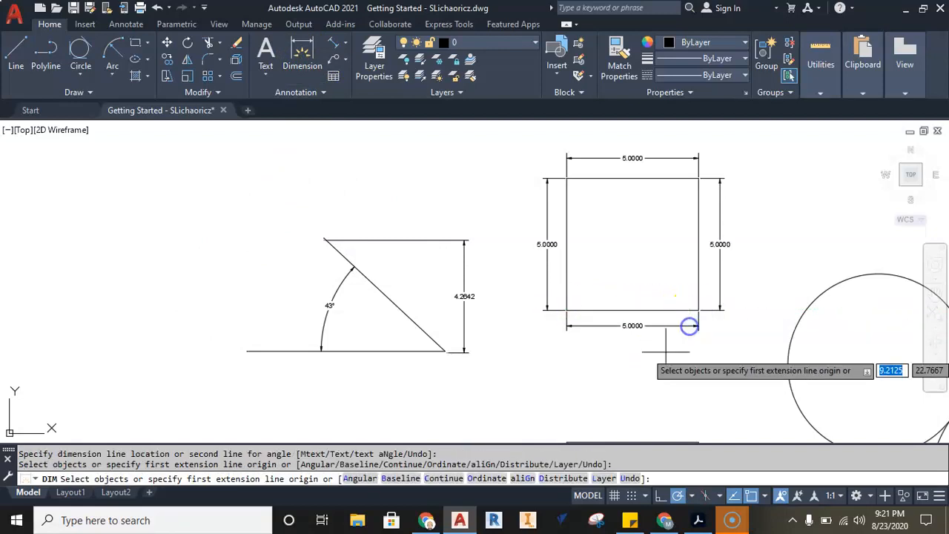
# Add a diameter dimension to the circle nearest the square with the general Dimension command, placing it outside at the circle's upper right.
pyautogui.scroll(-2, 598, 324)
pyautogui.moveTo(553, 373); pyautogui.dragTo(506, 242, button='middle')
pyautogui.moveTo(568, 286); pyautogui.dragTo(335, 417, button='middle')
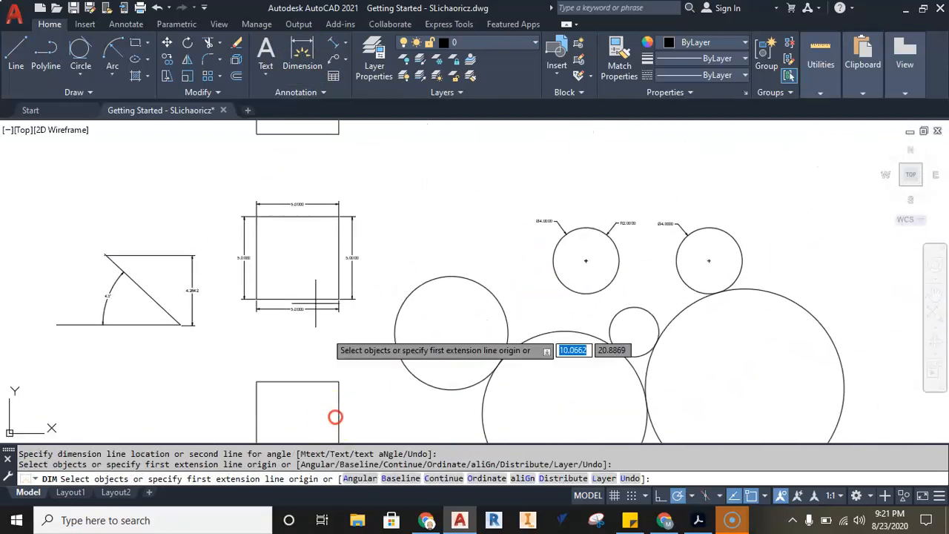
pyautogui.click(278, 68)
pyautogui.click(468, 281)
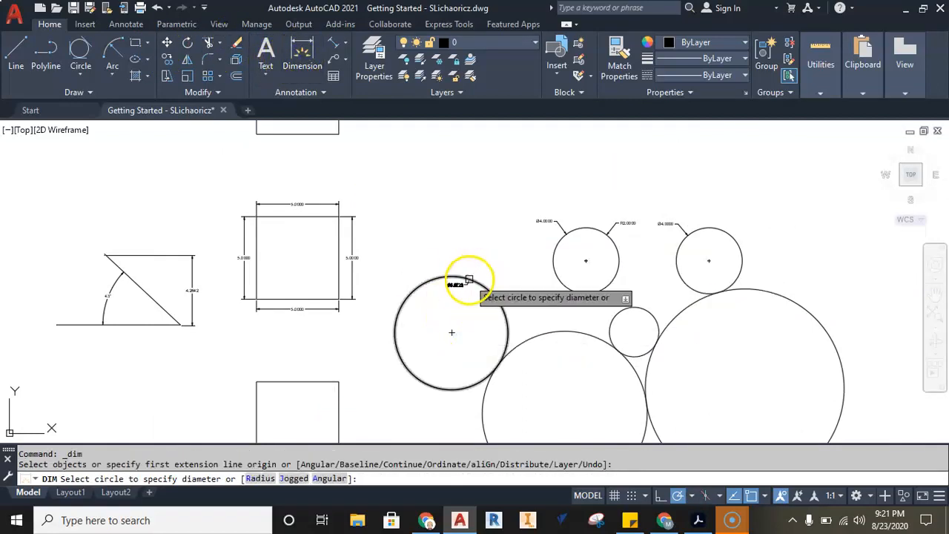
pyautogui.scroll(5, 469, 280)
pyautogui.click(460, 278)
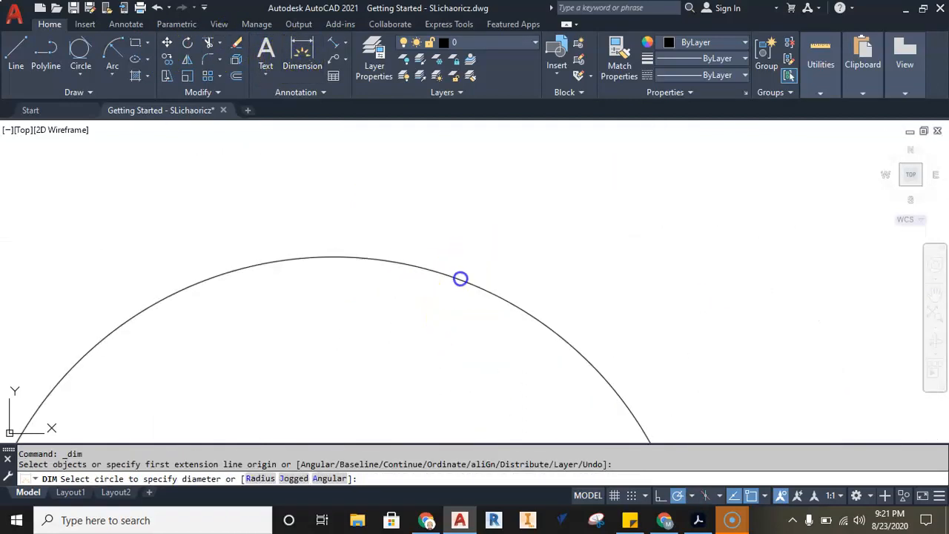
pyautogui.scroll(-4, 495, 236)
pyautogui.click(466, 165)
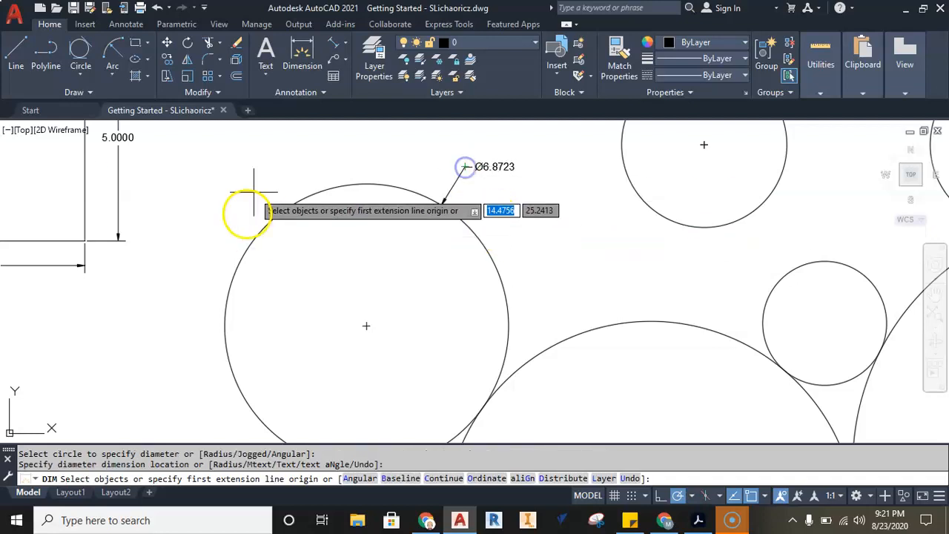
pyautogui.click(285, 77)
pyautogui.scroll(-2, 555, 272)
pyautogui.moveTo(555, 271); pyautogui.dragTo(453, 319, button='middle')
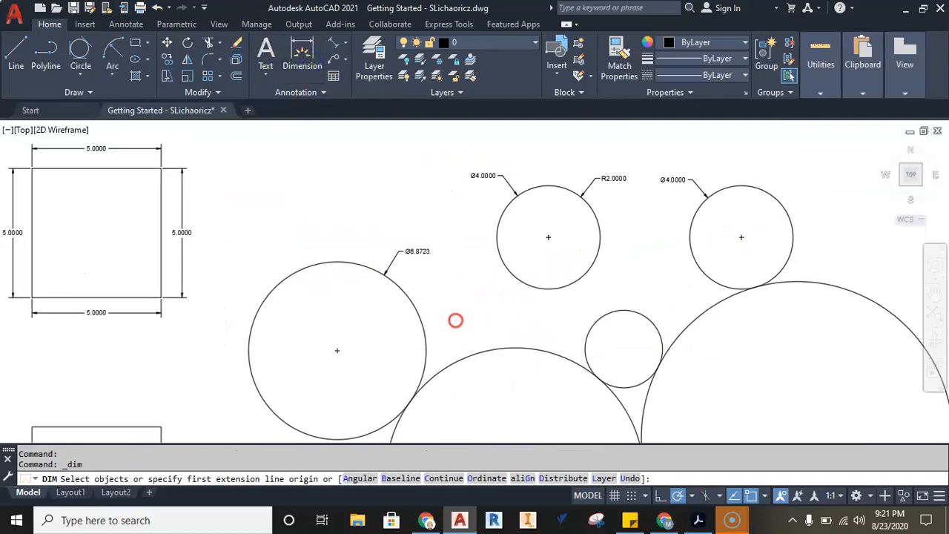
pyautogui.moveTo(319, 220); pyautogui.dragTo(411, 236, button='middle')
pyautogui.scroll(5, 463, 245)
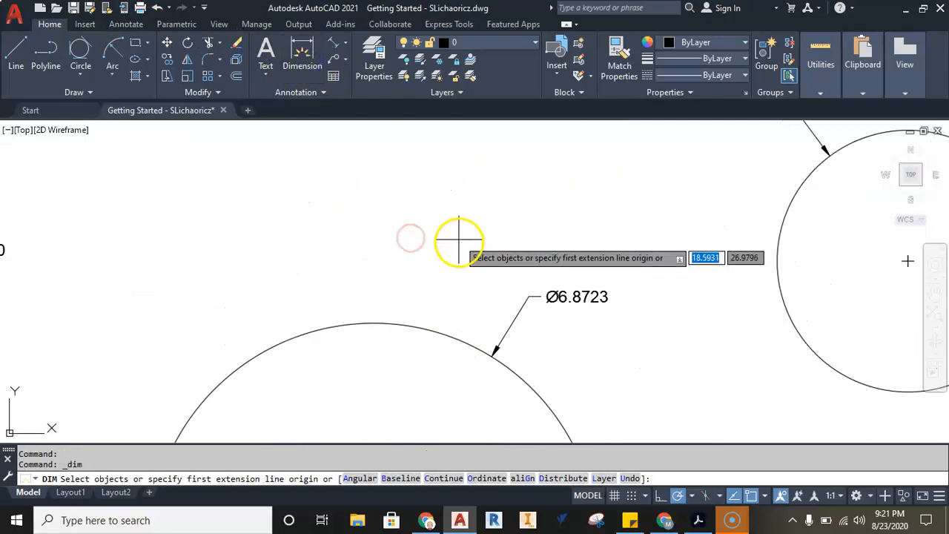
pyautogui.press('Escape')
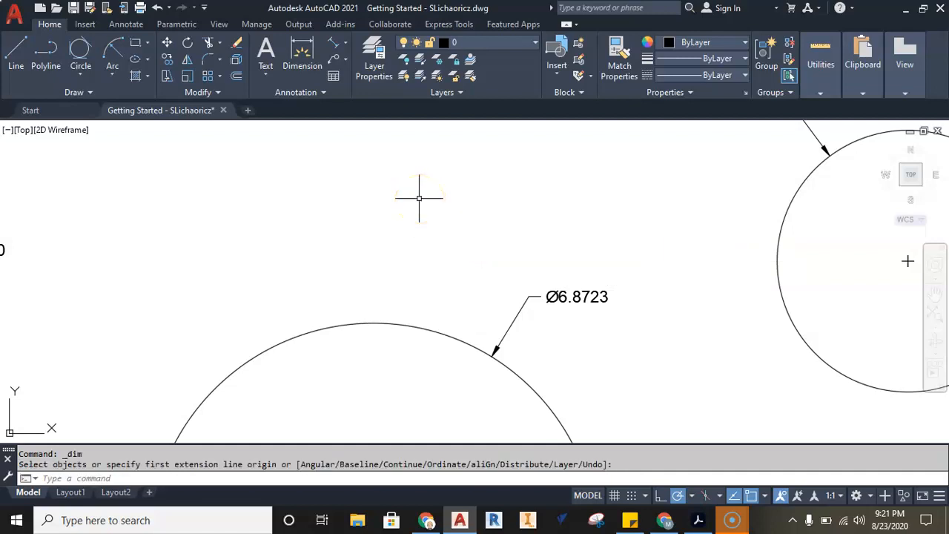
pyautogui.scroll(-4, 360, 221)
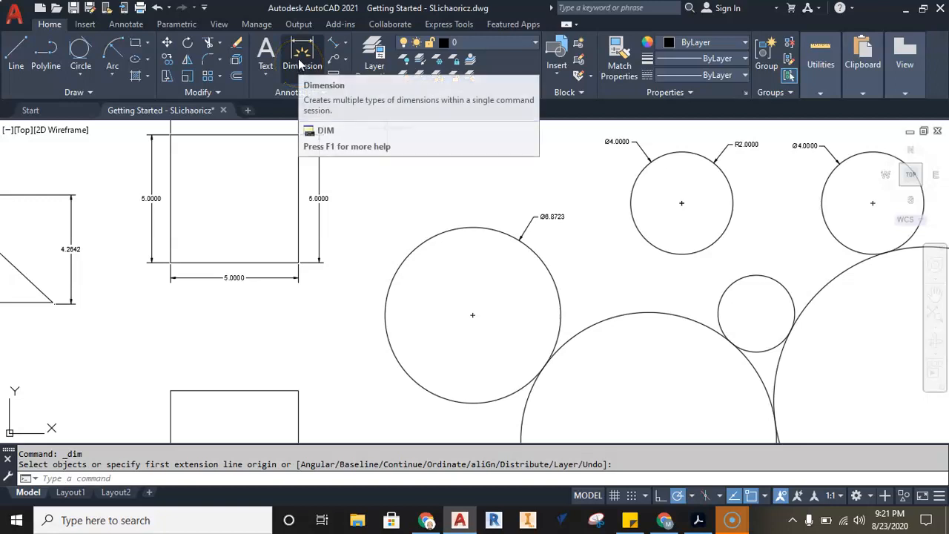
pyautogui.click(345, 46)
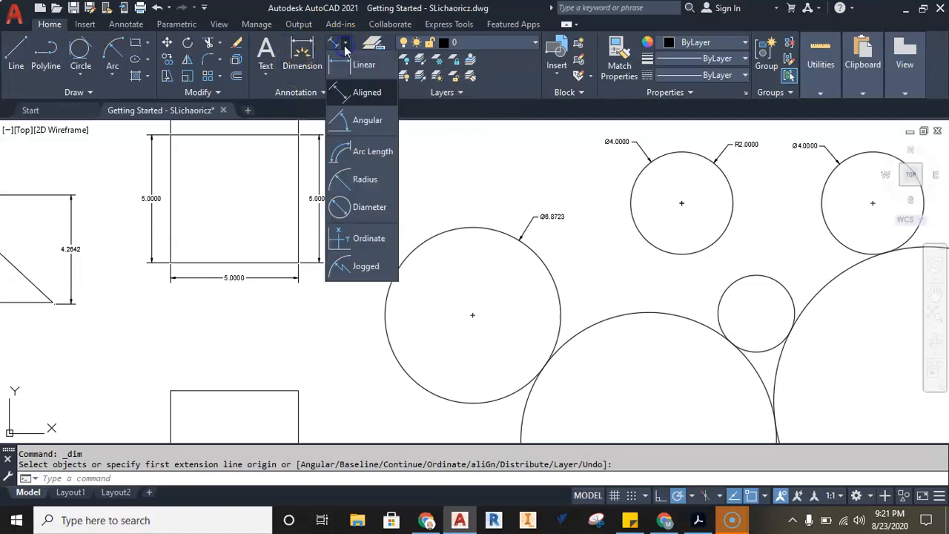
pyautogui.press('Escape')
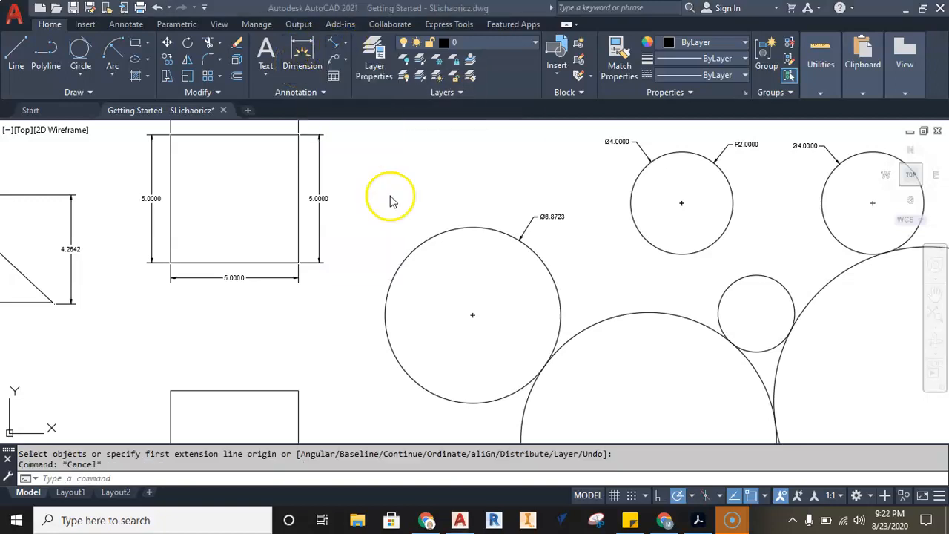